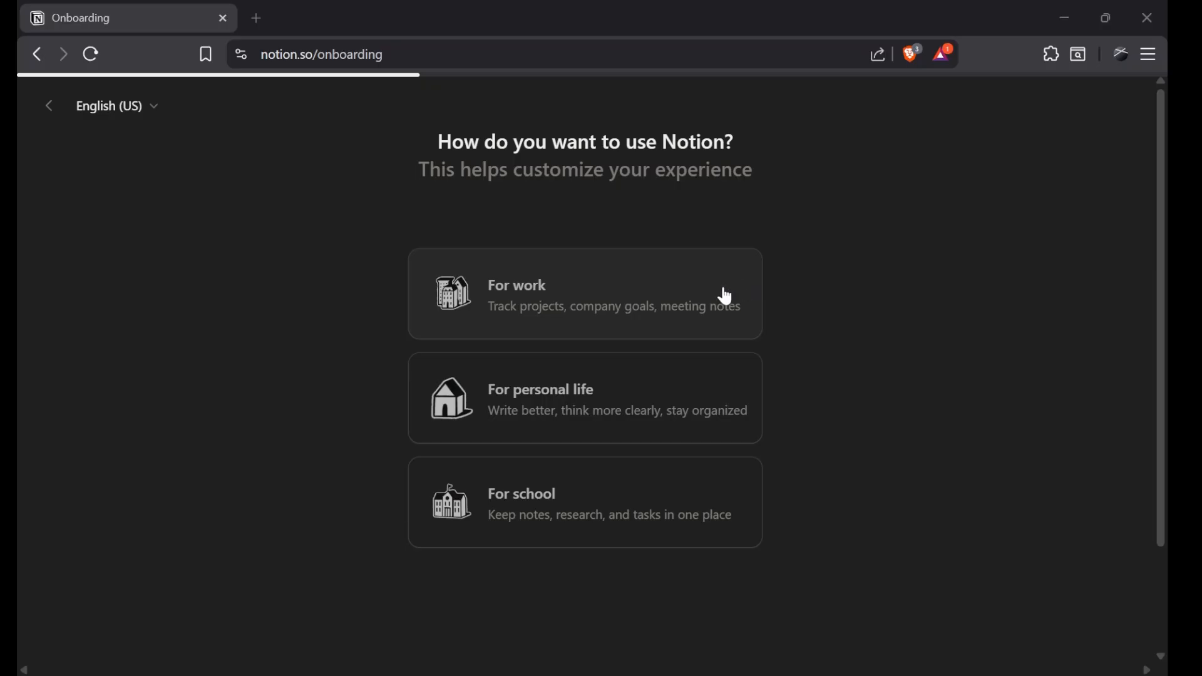
# Set Notion up for work, copy the team invite link and continue without entering any teammates' emails.
pyautogui.click(737, 300)
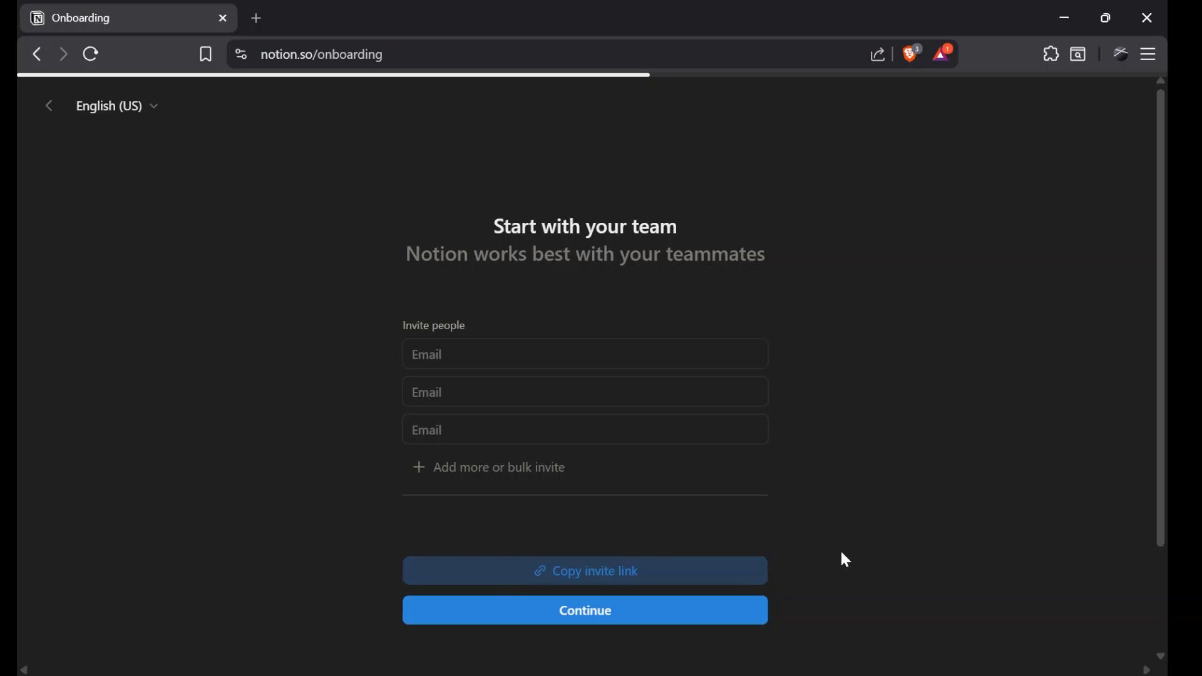
pyautogui.click(572, 580)
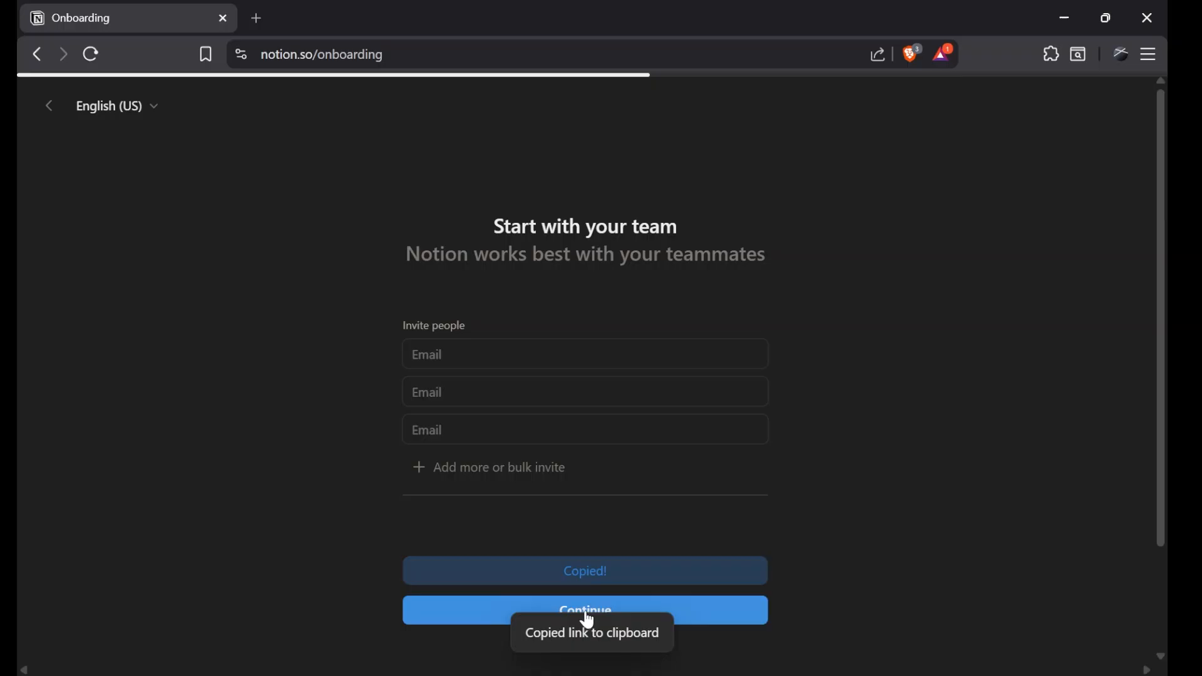
pyautogui.click(689, 616)
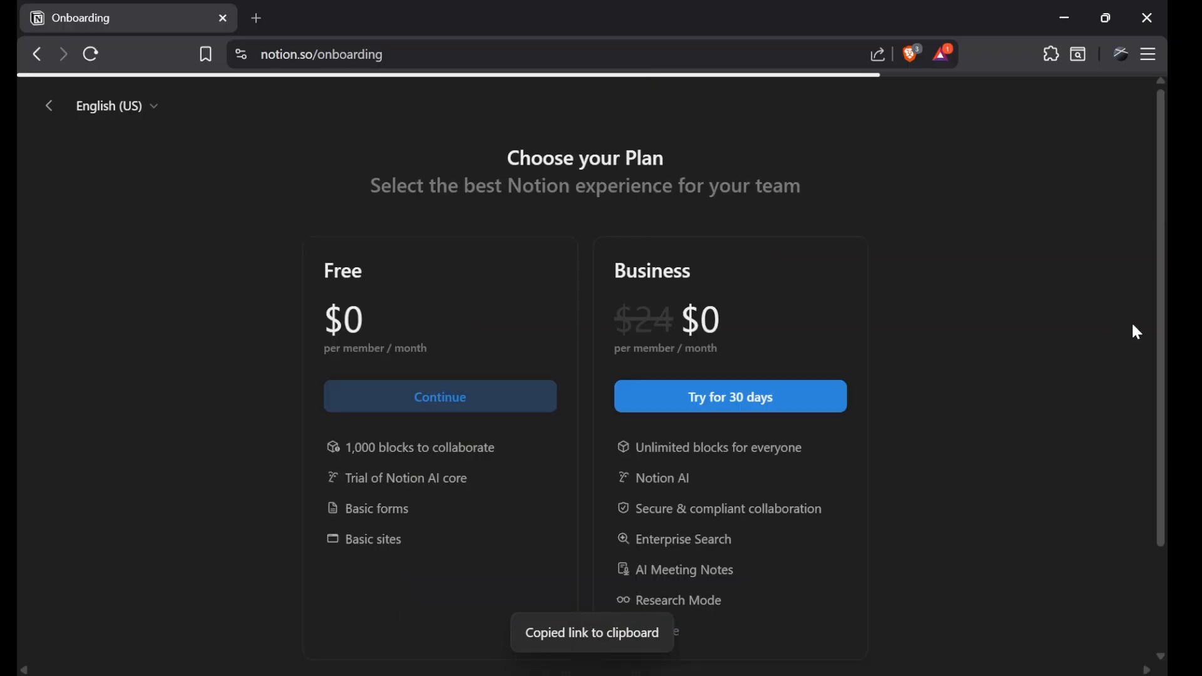
# Continue with the Free plan and skip the desktop app installation to reach the workspace.
pyautogui.moveTo(1162, 311); pyautogui.dragTo(1149, 343)
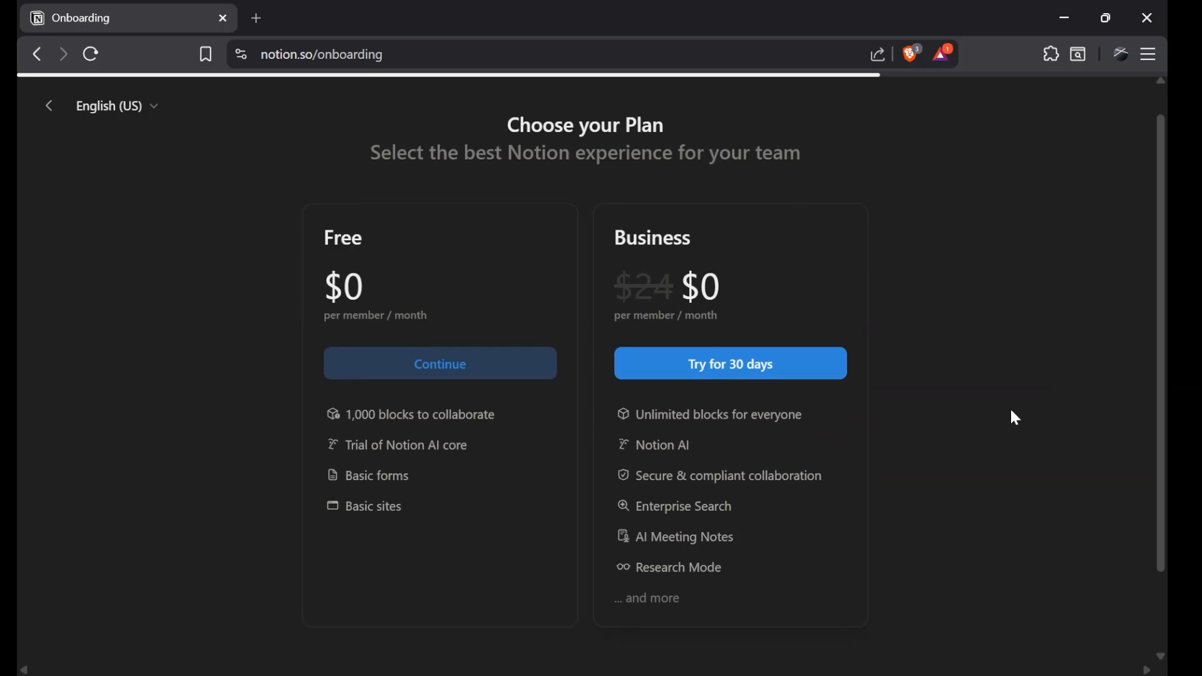
pyautogui.click(401, 361)
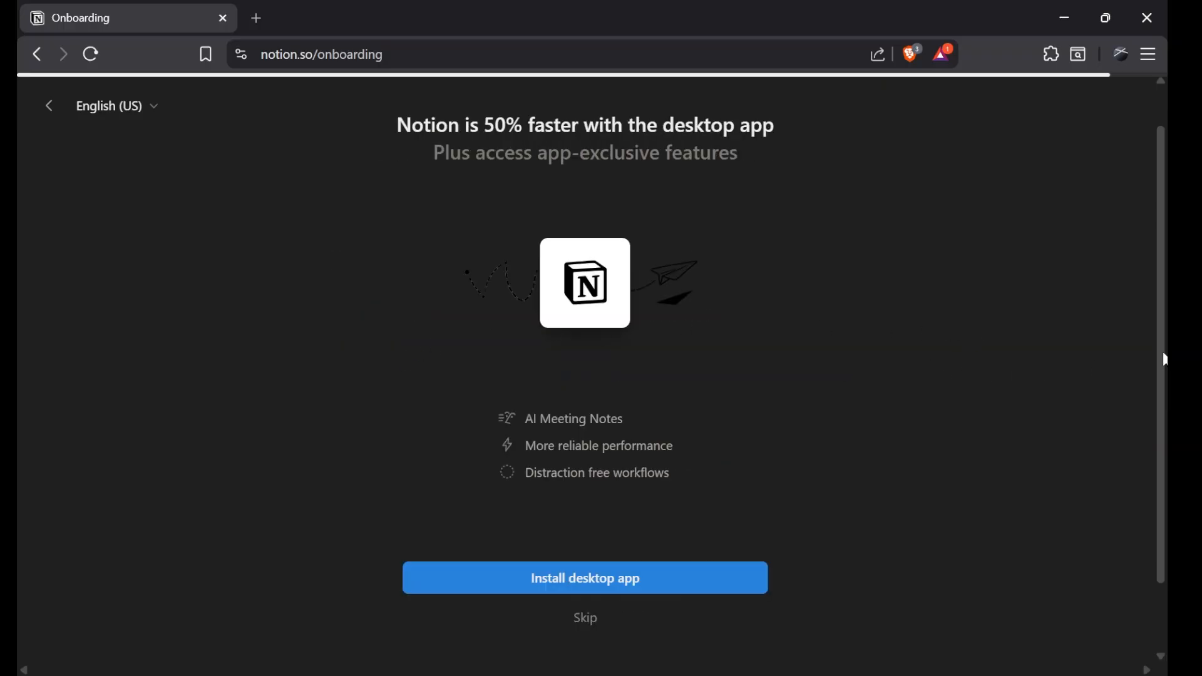
pyautogui.moveTo(1165, 355); pyautogui.dragTo(1169, 383)
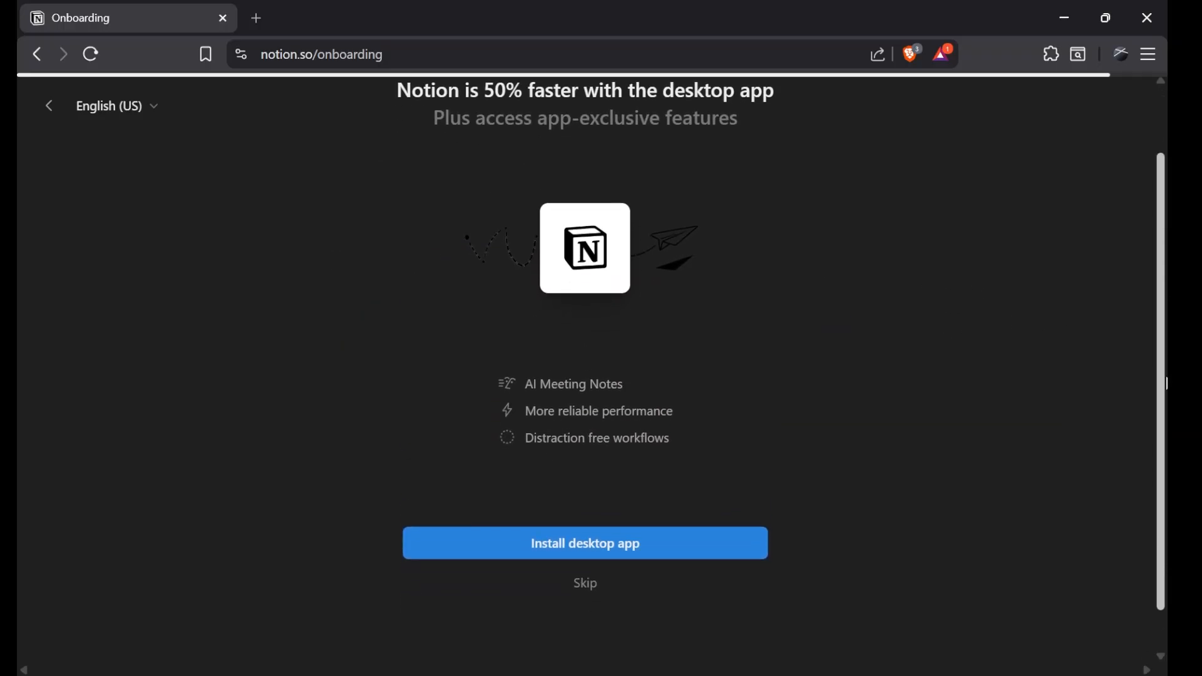
pyautogui.moveTo(1164, 434); pyautogui.dragTo(1163, 403)
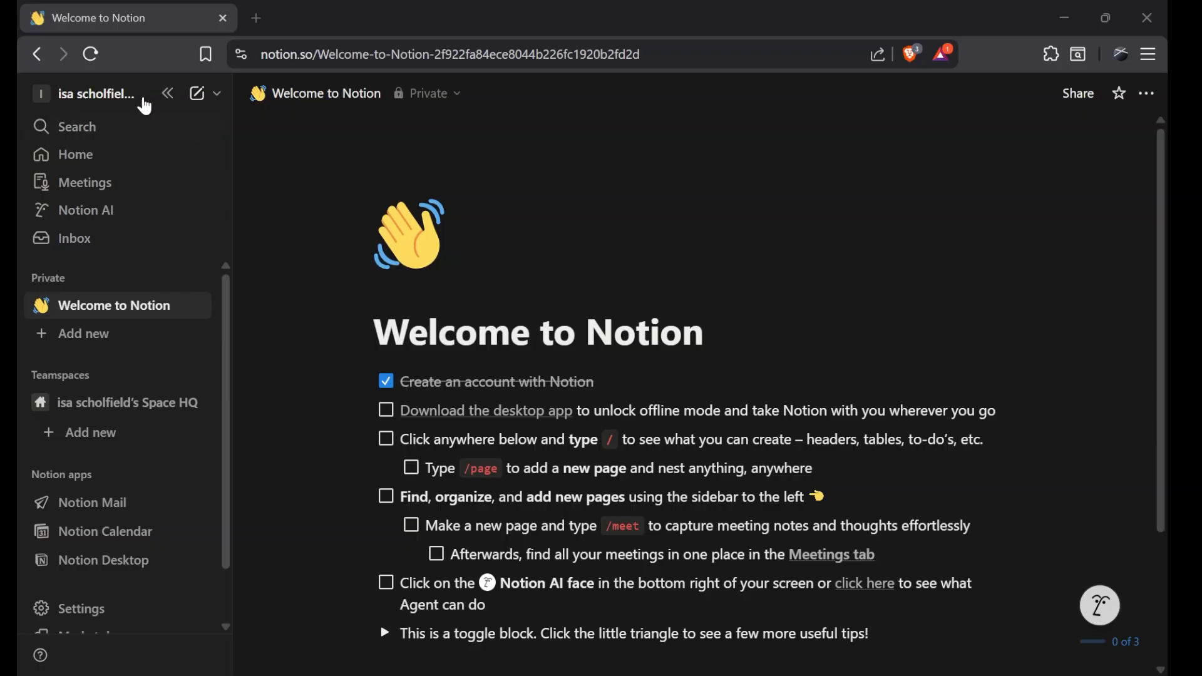
# Open the workspace's Home page and look through its recently visited, learning, upcoming events and featured templates sections.
pyautogui.click(94, 157)
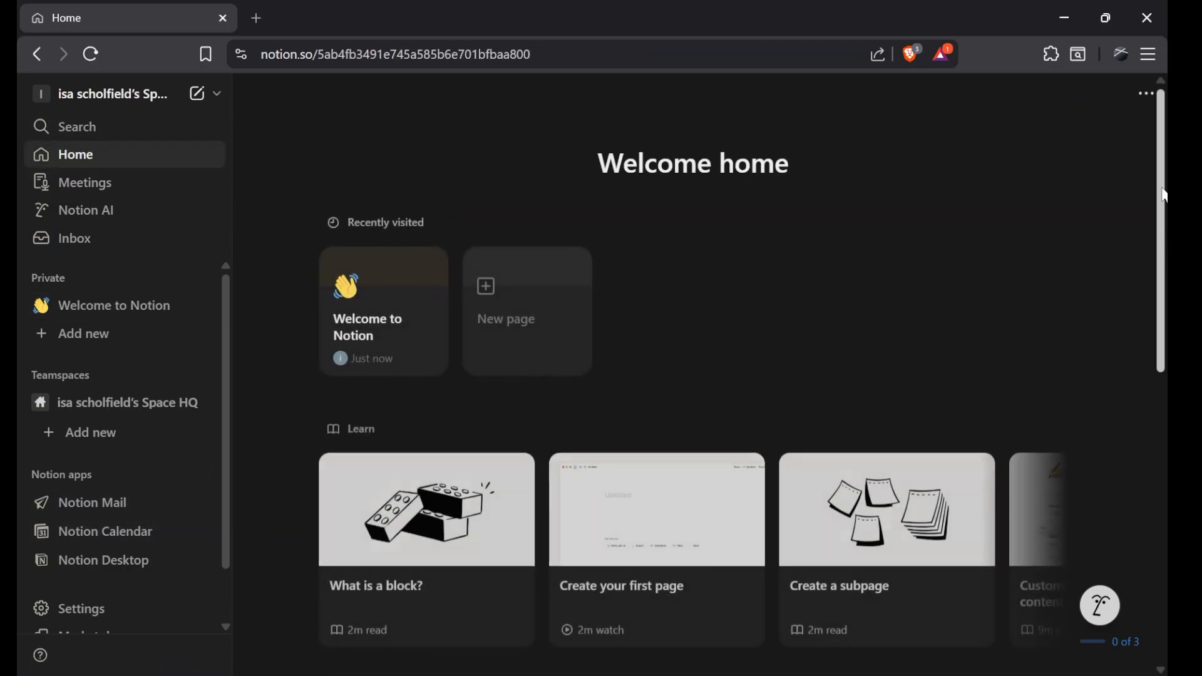
pyautogui.scroll(-1, 1166, 219)
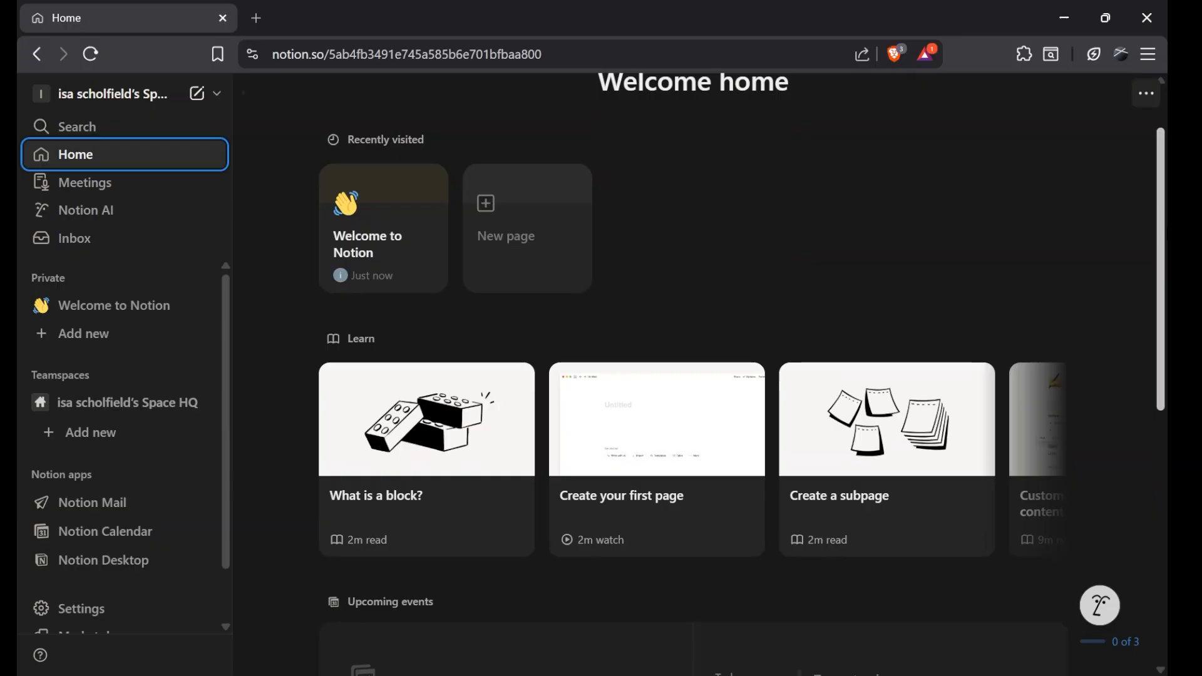
pyautogui.scroll(-2, 1166, 219)
pyautogui.scroll(-4, 742, 375)
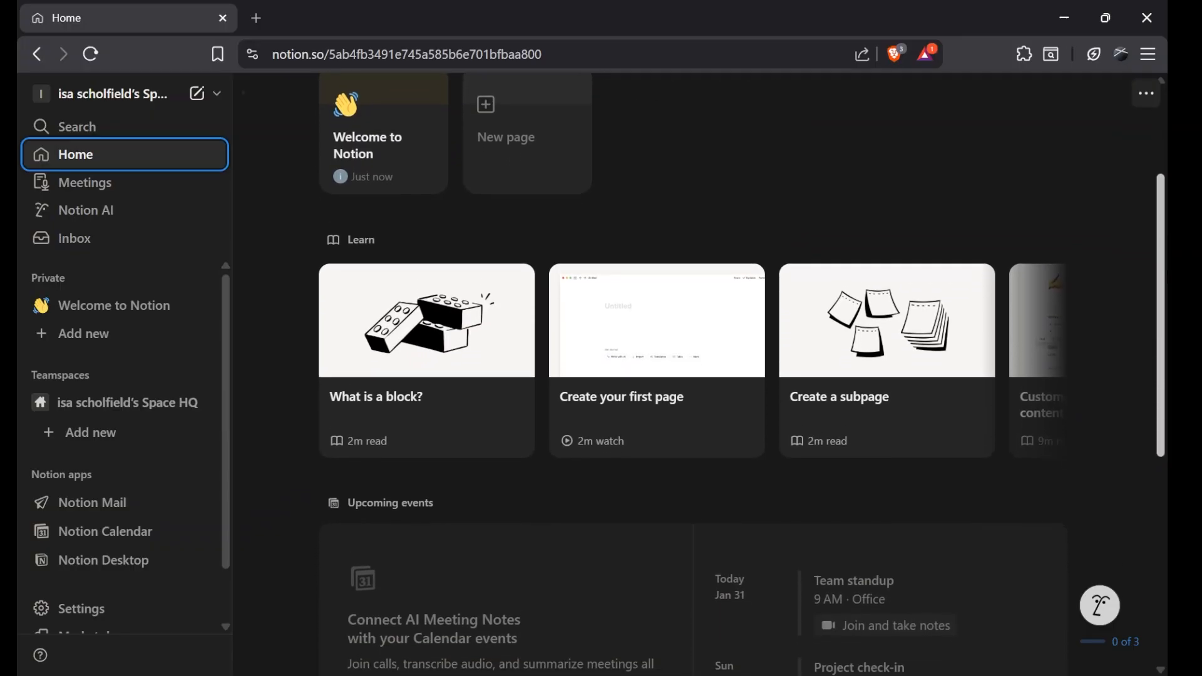
pyautogui.scroll(-2, 742, 376)
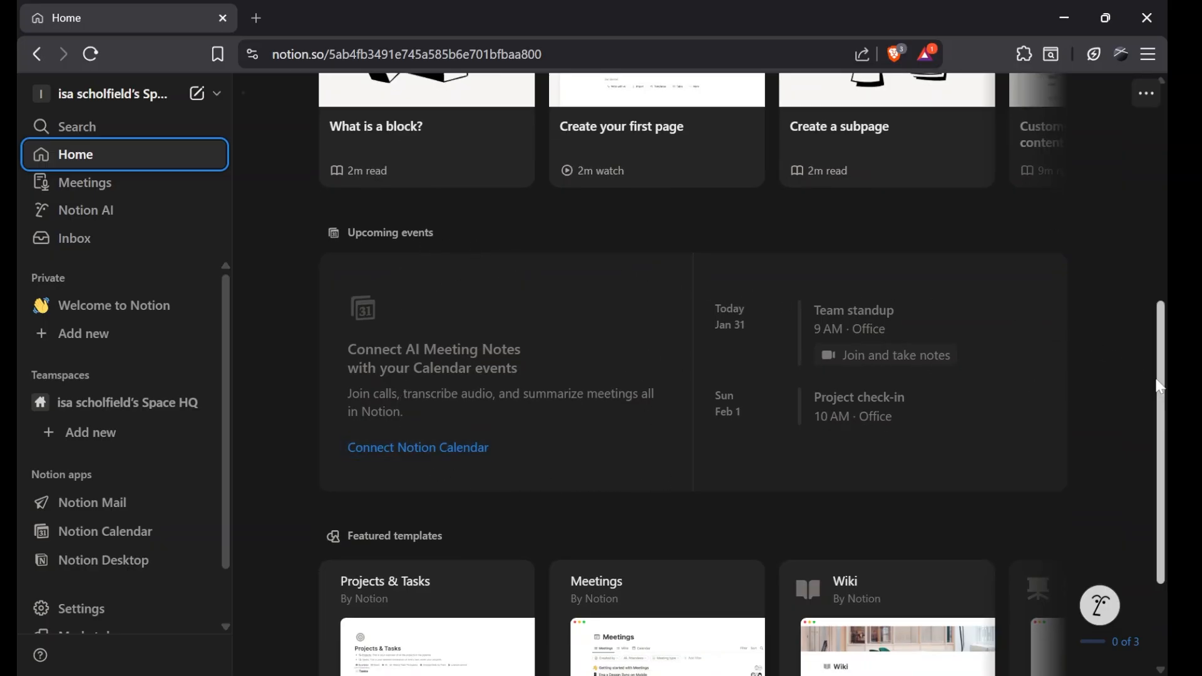
pyautogui.moveTo(1157, 403); pyautogui.dragTo(736, 168)
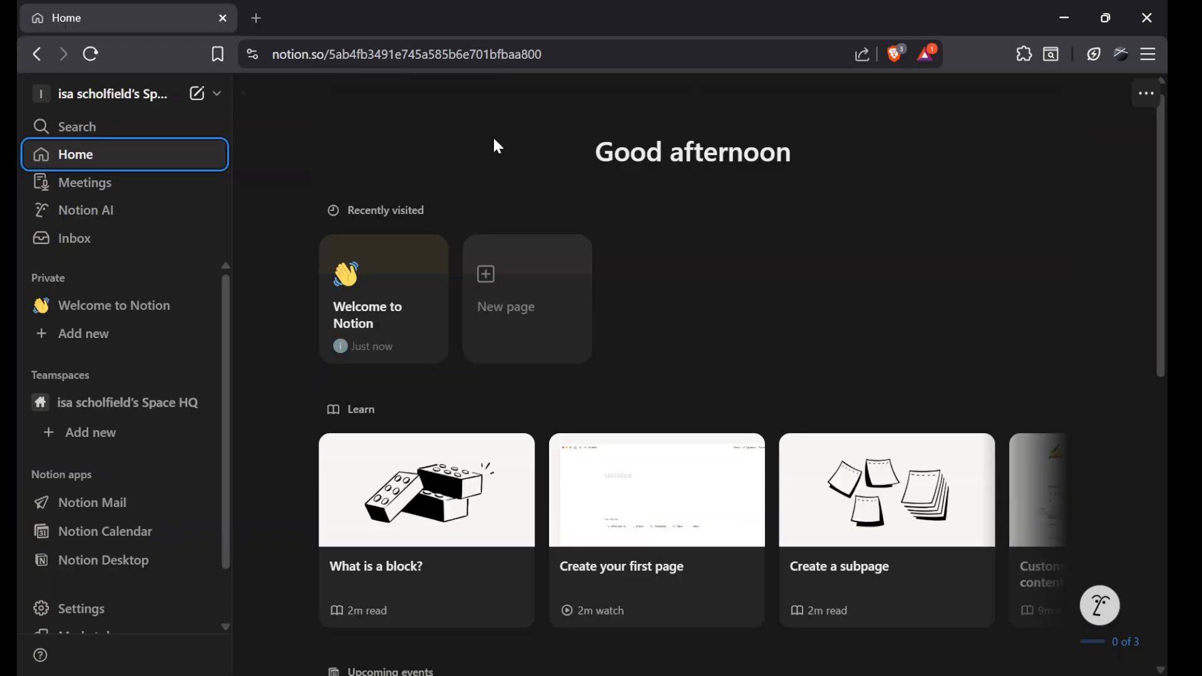
# View the Inbox notifications and close them to return to the Home page.
pyautogui.click(65, 249)
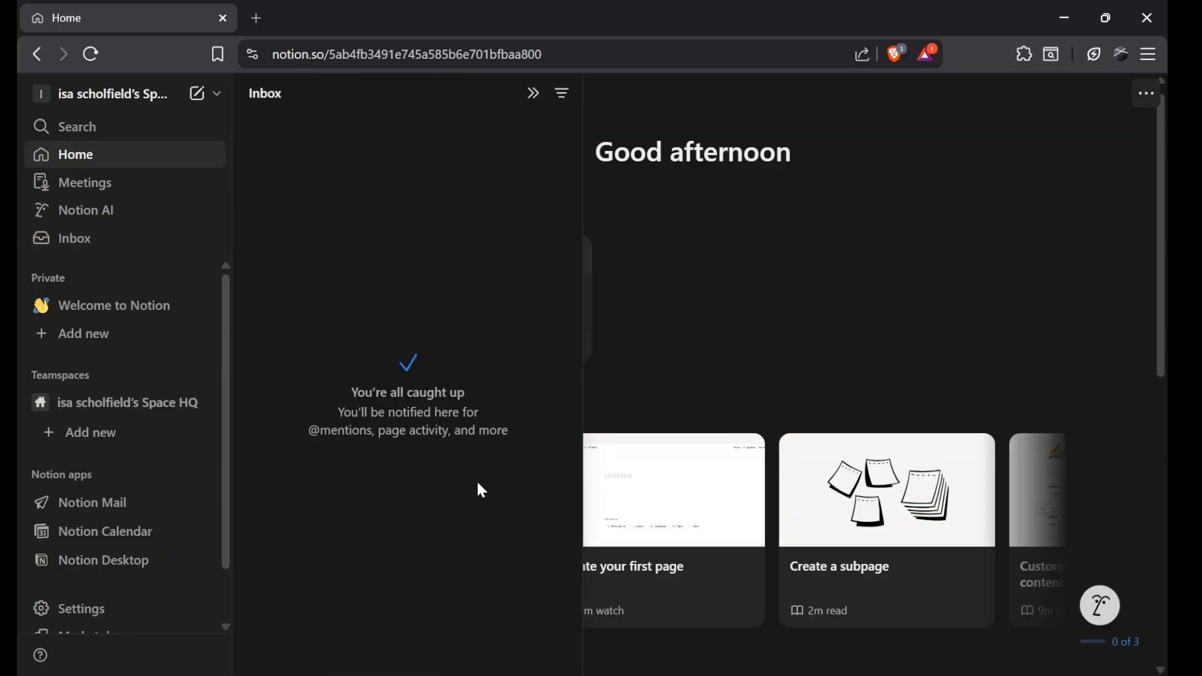
pyautogui.press('Escape')
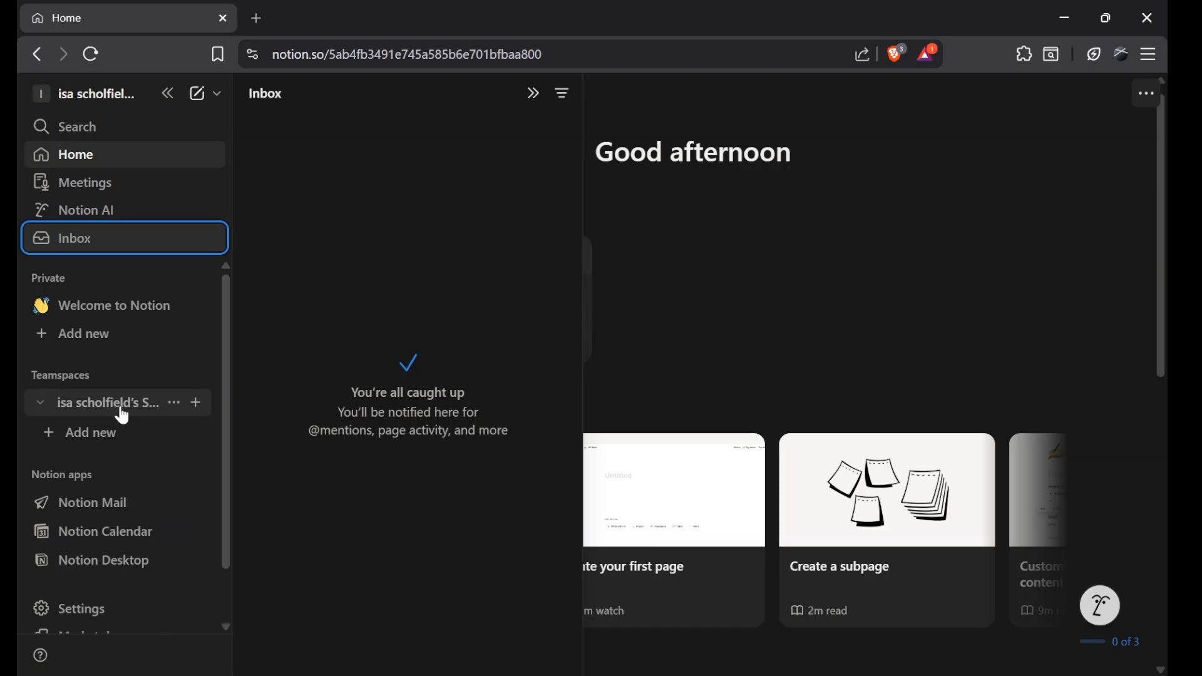
pyautogui.click(617, 208)
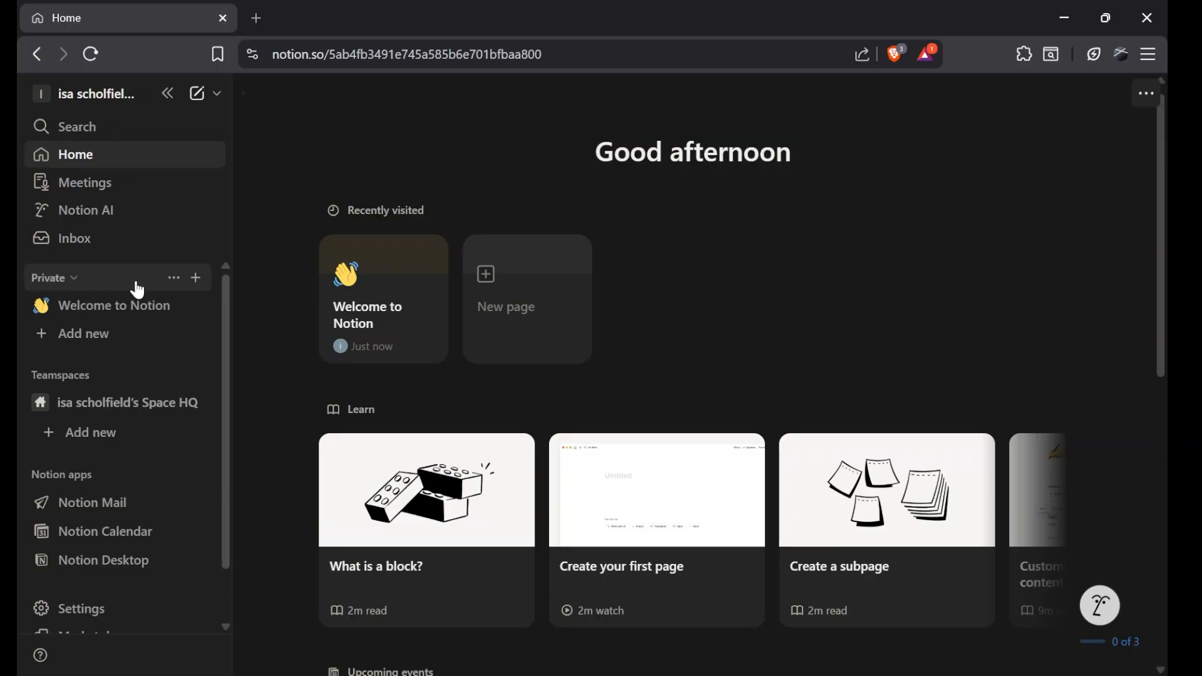
# Add a new page titled "Setup Guideline" to the Private section and open it.
pyautogui.click(196, 279)
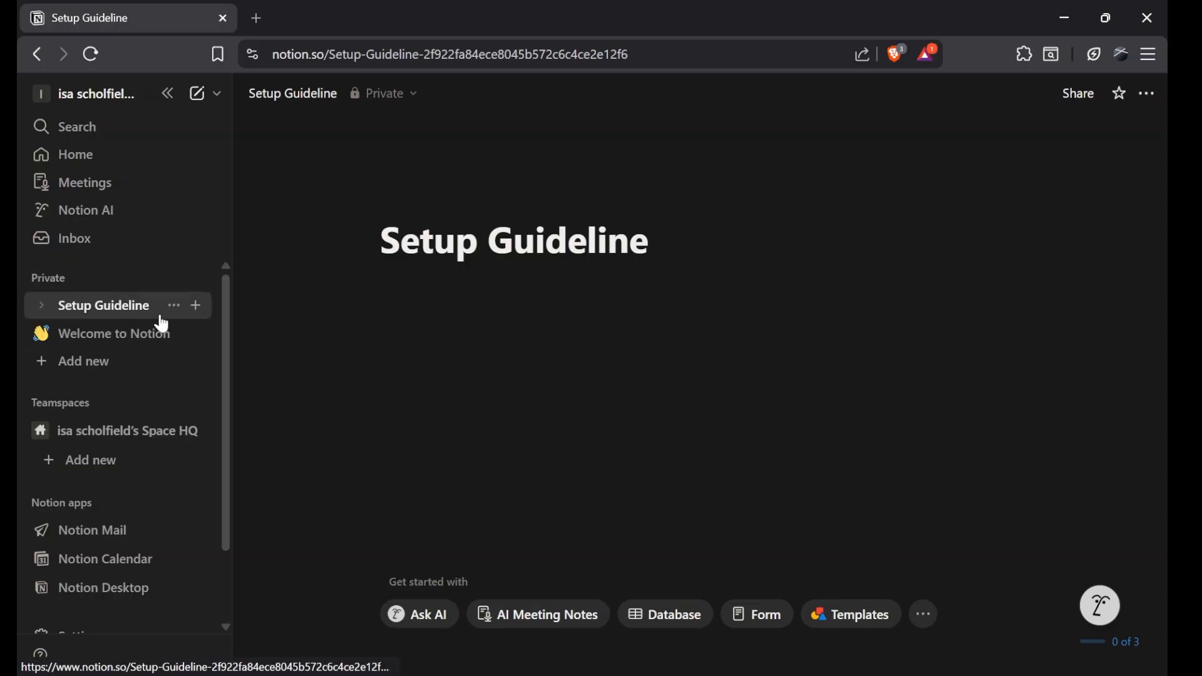
pyautogui.click(89, 317)
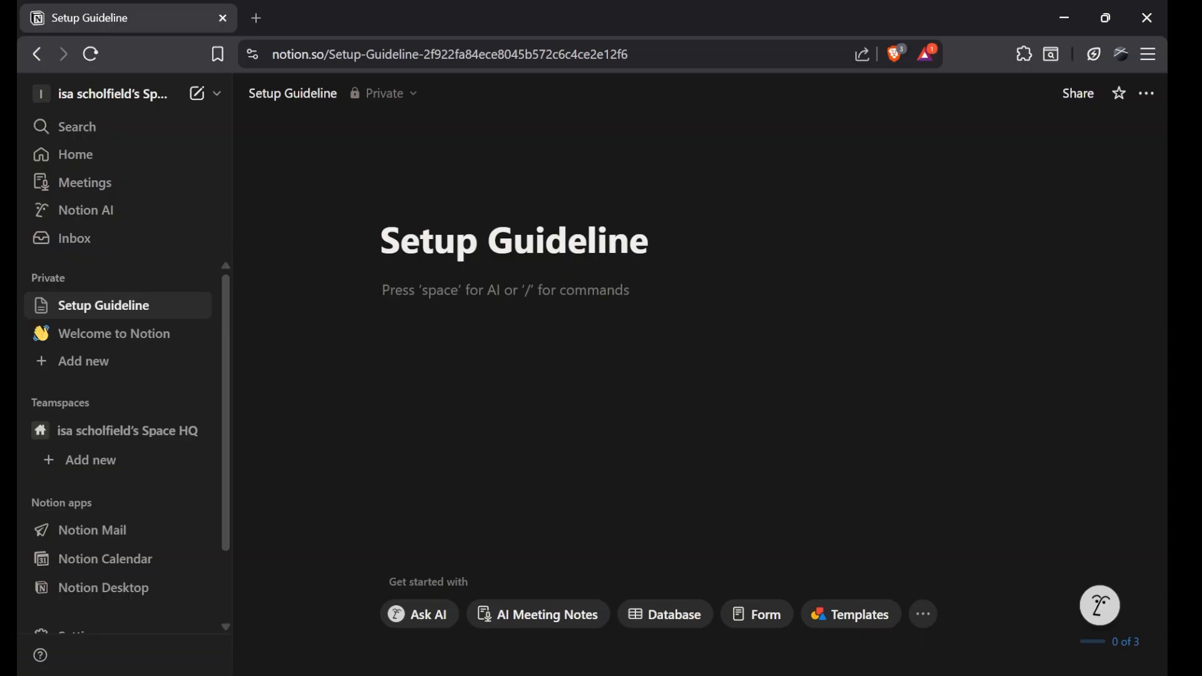
pyautogui.hotkey('alt', 'Tab')
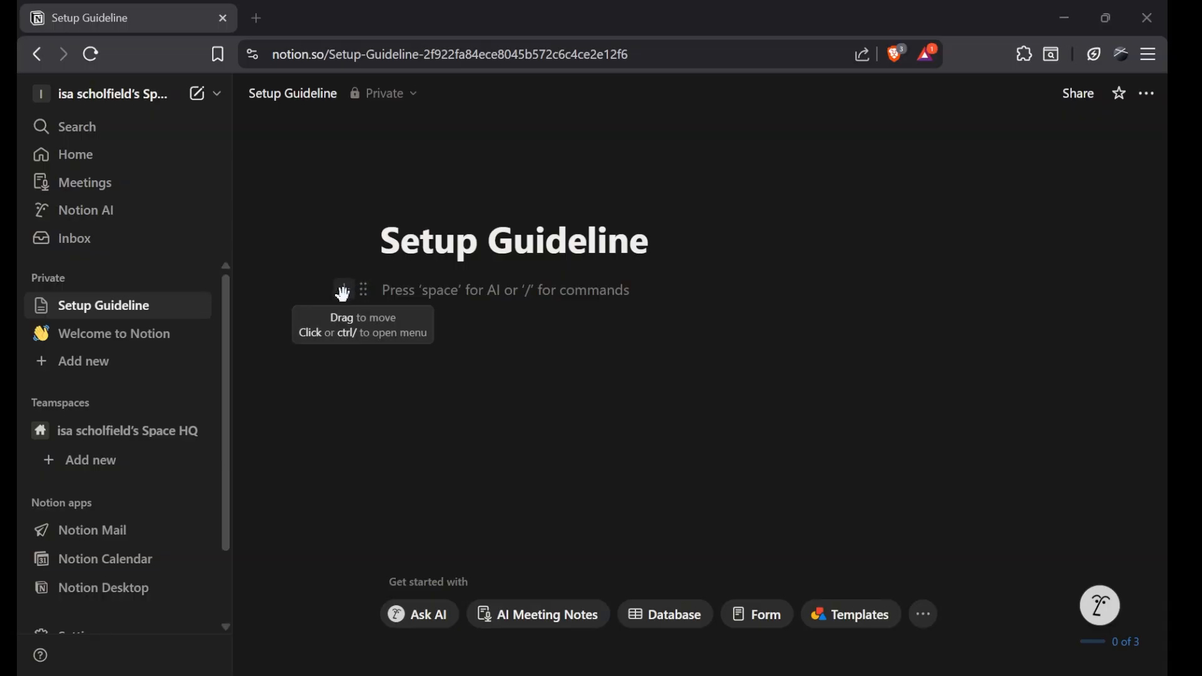
# Examine the block types available for the Setup Guideline page, including basic, media, database, AI, advanced and embed blocks.
pyautogui.click(343, 289)
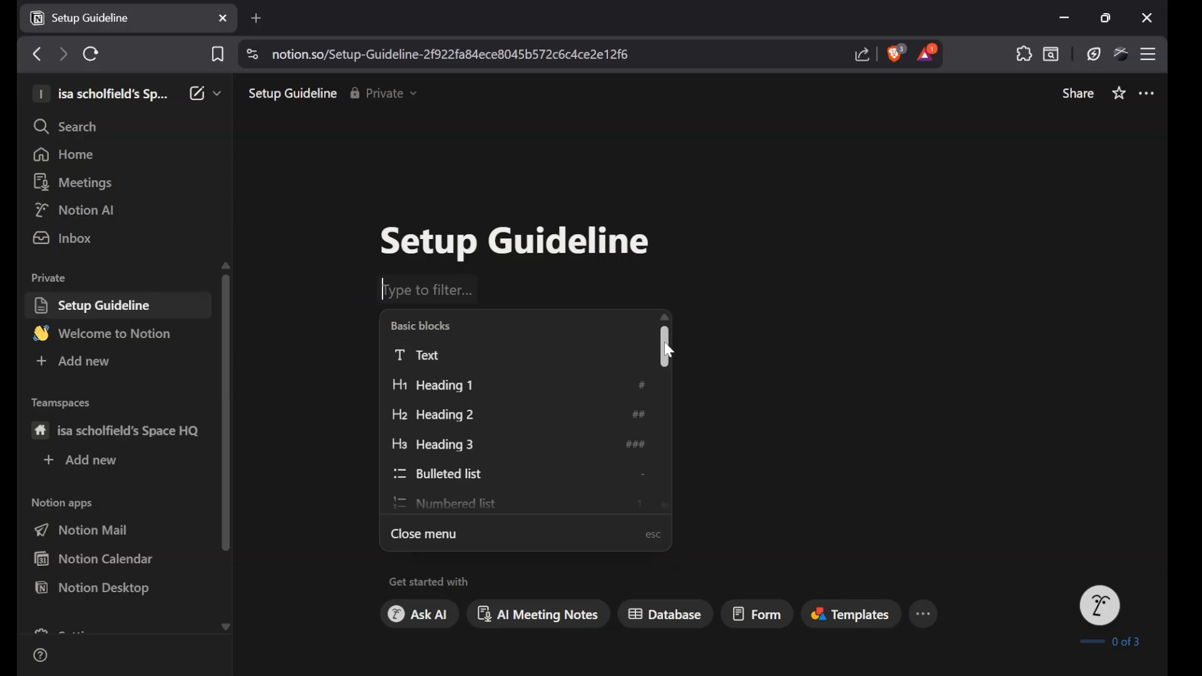
pyautogui.scroll(-2, 668, 351)
pyautogui.scroll(2, 669, 351)
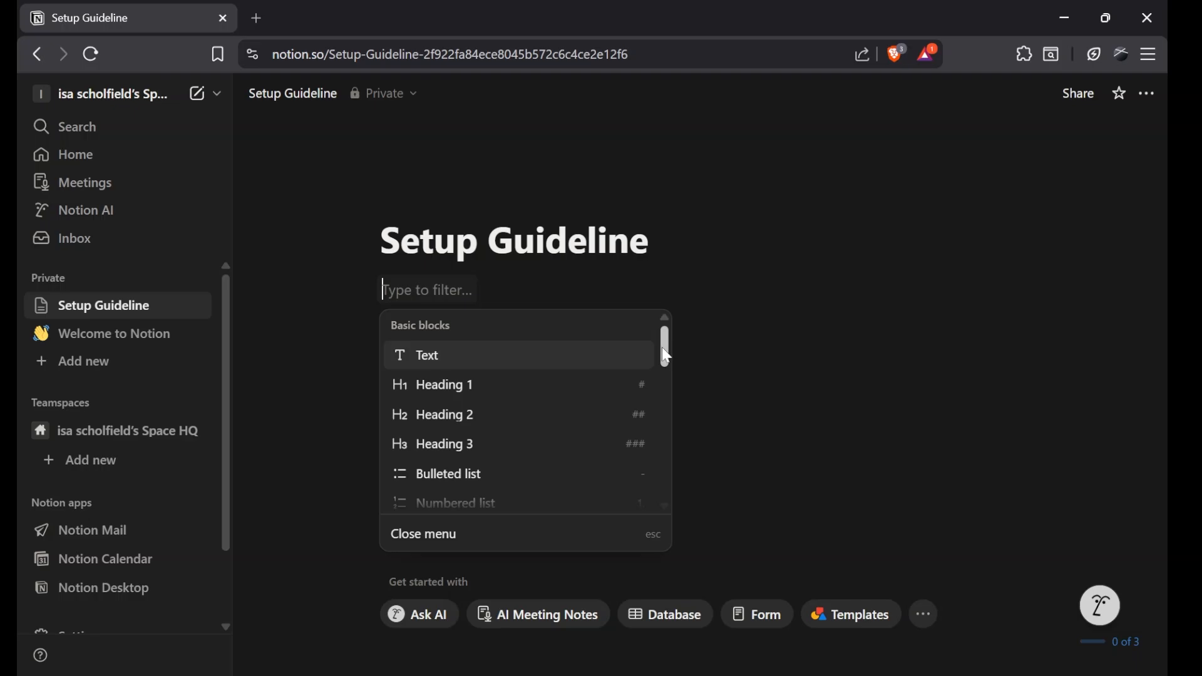
pyautogui.moveTo(662, 348); pyautogui.dragTo(664, 432)
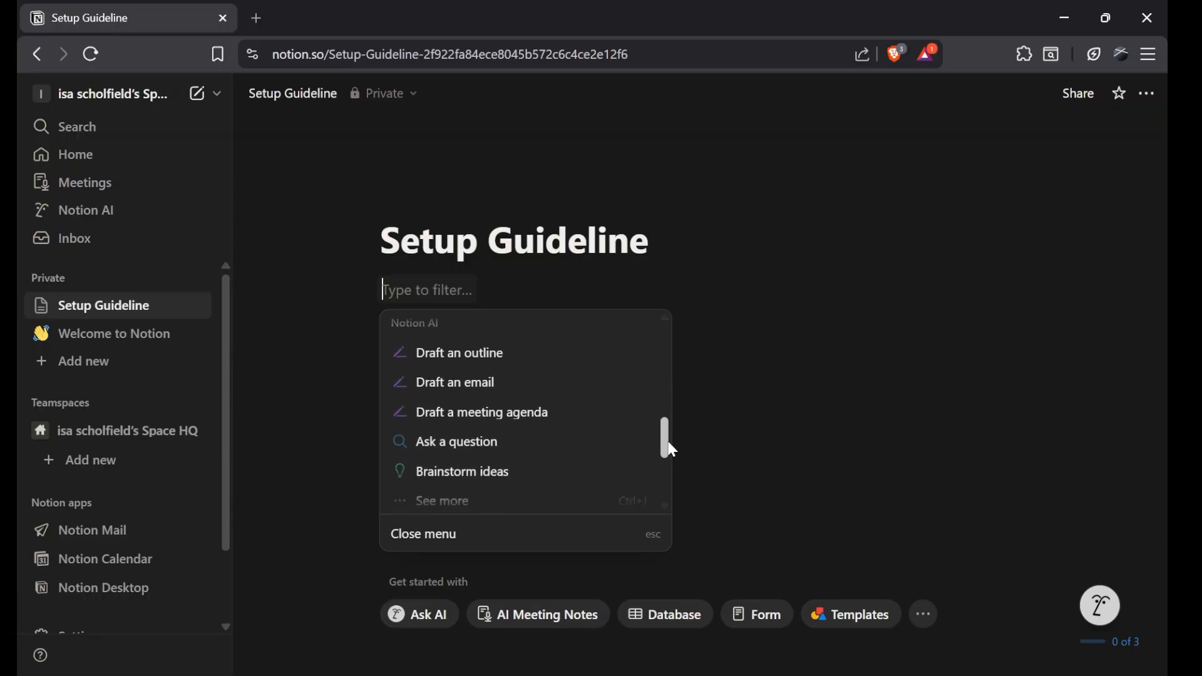
pyautogui.write('z')
pyautogui.press('BackSpace')
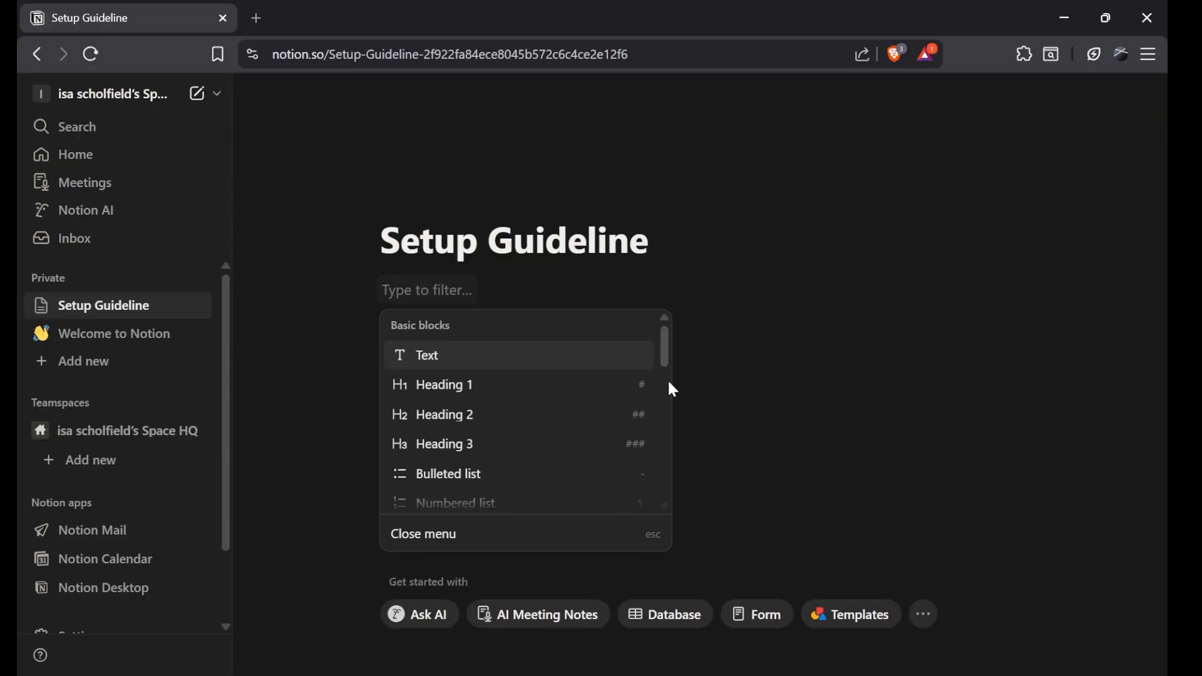
pyautogui.moveTo(662, 352); pyautogui.dragTo(666, 512)
pyautogui.scroll(-5, 666, 512)
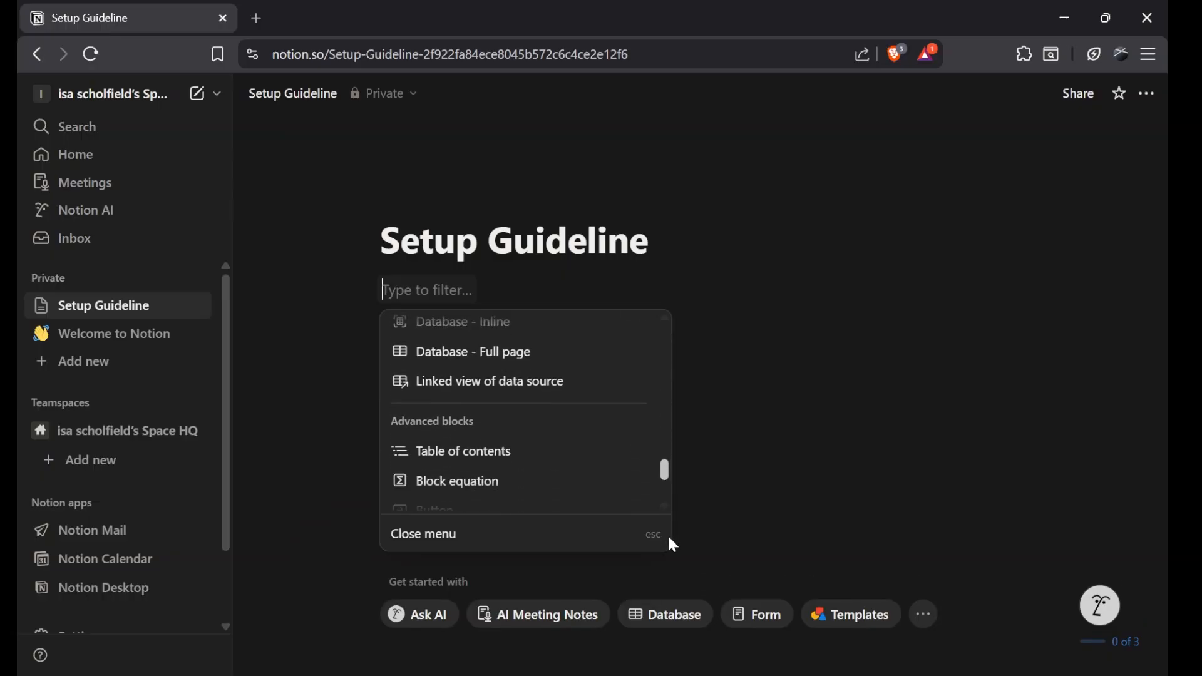
pyautogui.moveTo(669, 440); pyautogui.dragTo(669, 487)
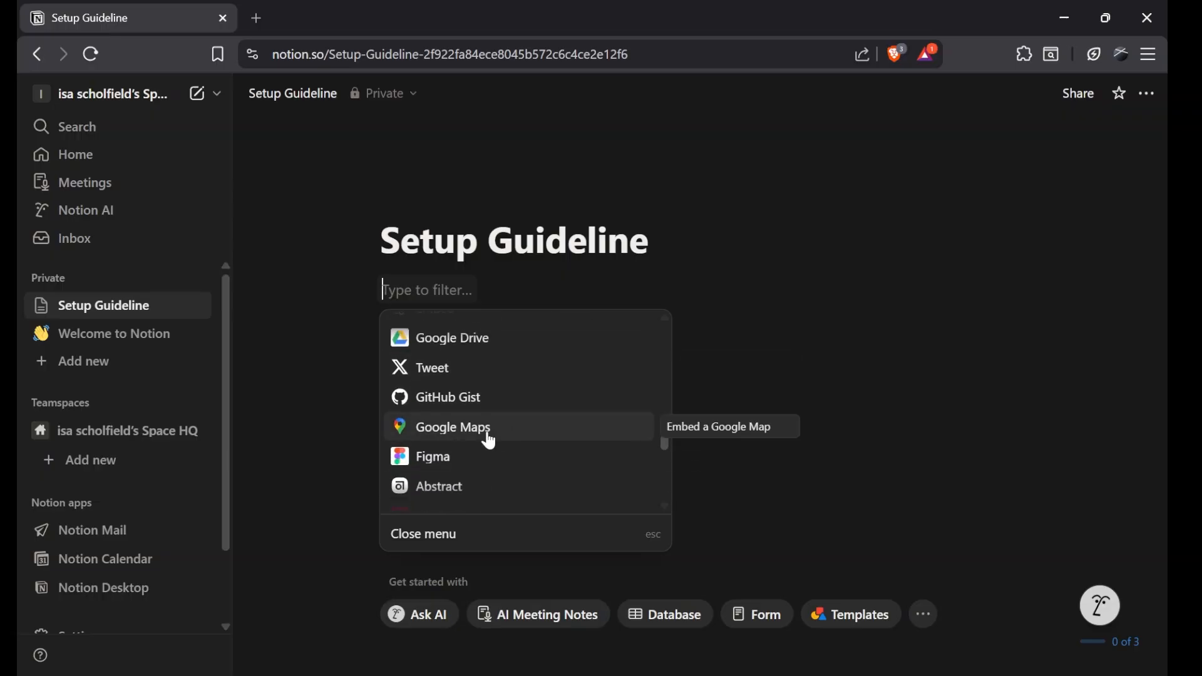
pyautogui.scroll(-4, 489, 438)
pyautogui.scroll(-4, 489, 441)
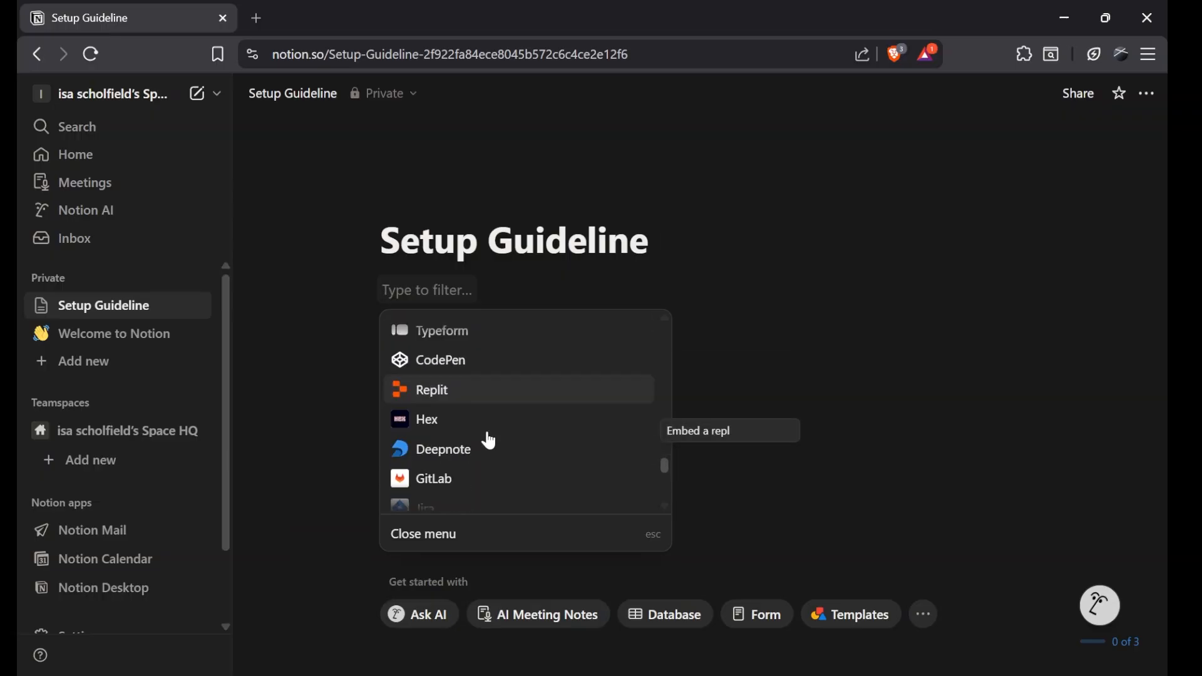
pyautogui.scroll(10, 490, 441)
pyautogui.scroll(4, 490, 441)
pyautogui.scroll(-1, 490, 442)
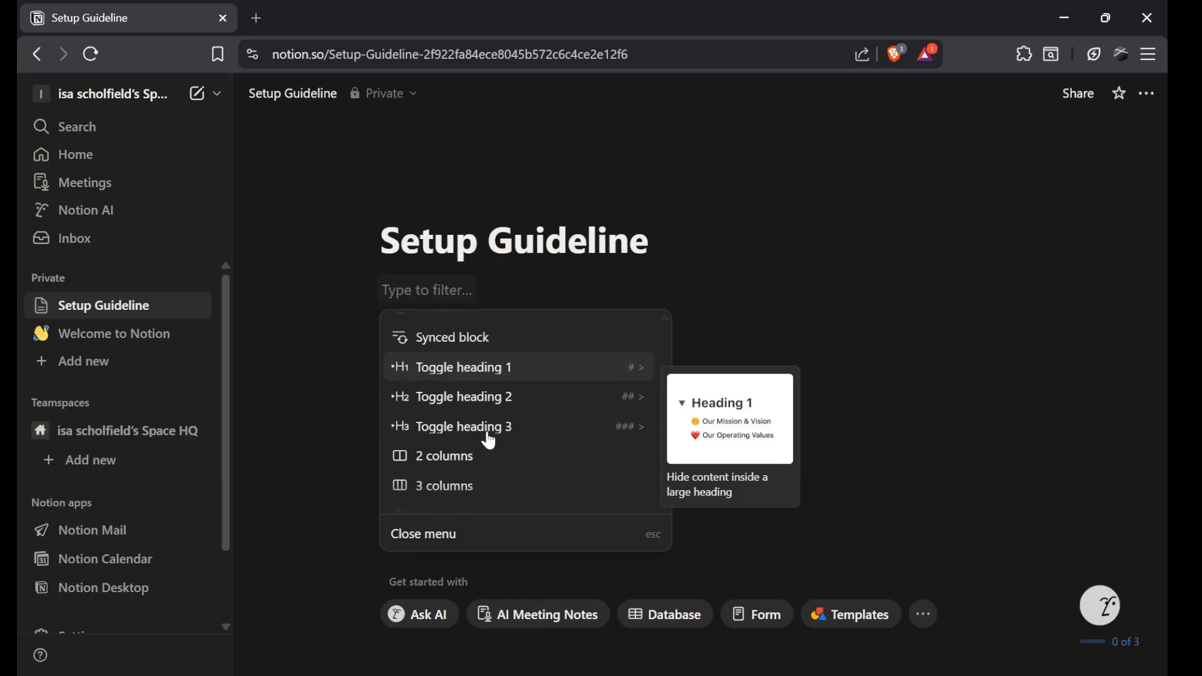
pyautogui.scroll(3, 491, 441)
pyautogui.scroll(8, 490, 441)
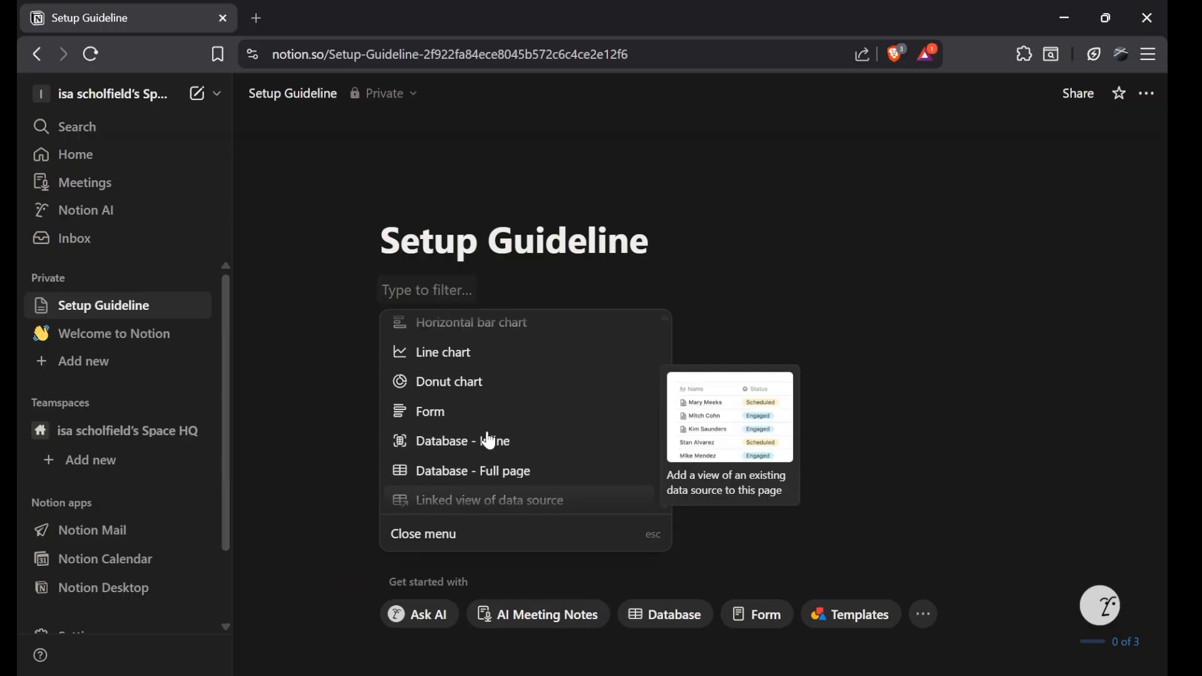
pyautogui.scroll(6, 489, 440)
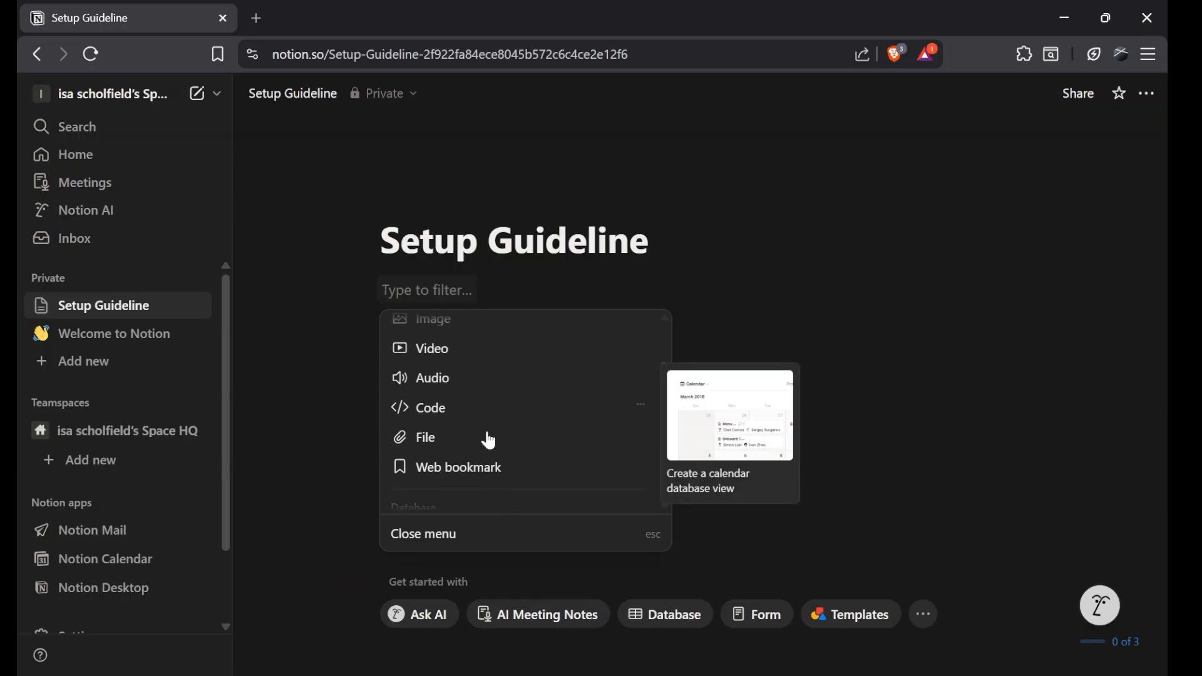
pyautogui.press('Escape')
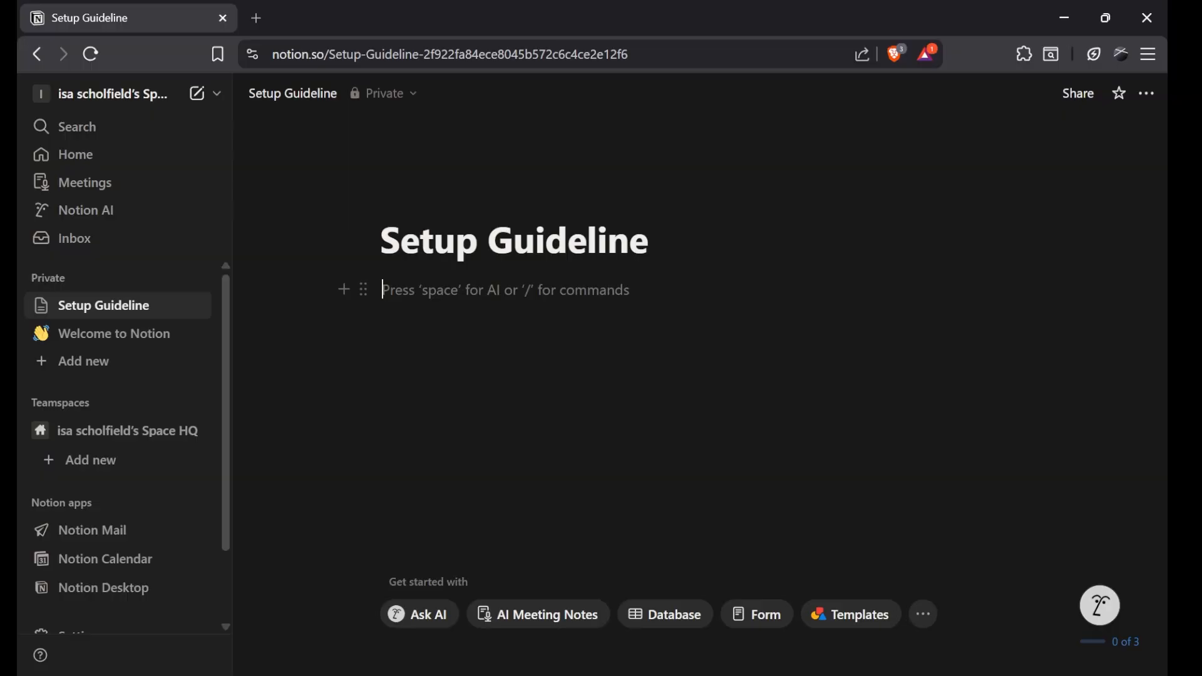
# Insert a Heading 1 block reading "Index" under the page title and start a new line below it.
pyautogui.click(336, 292)
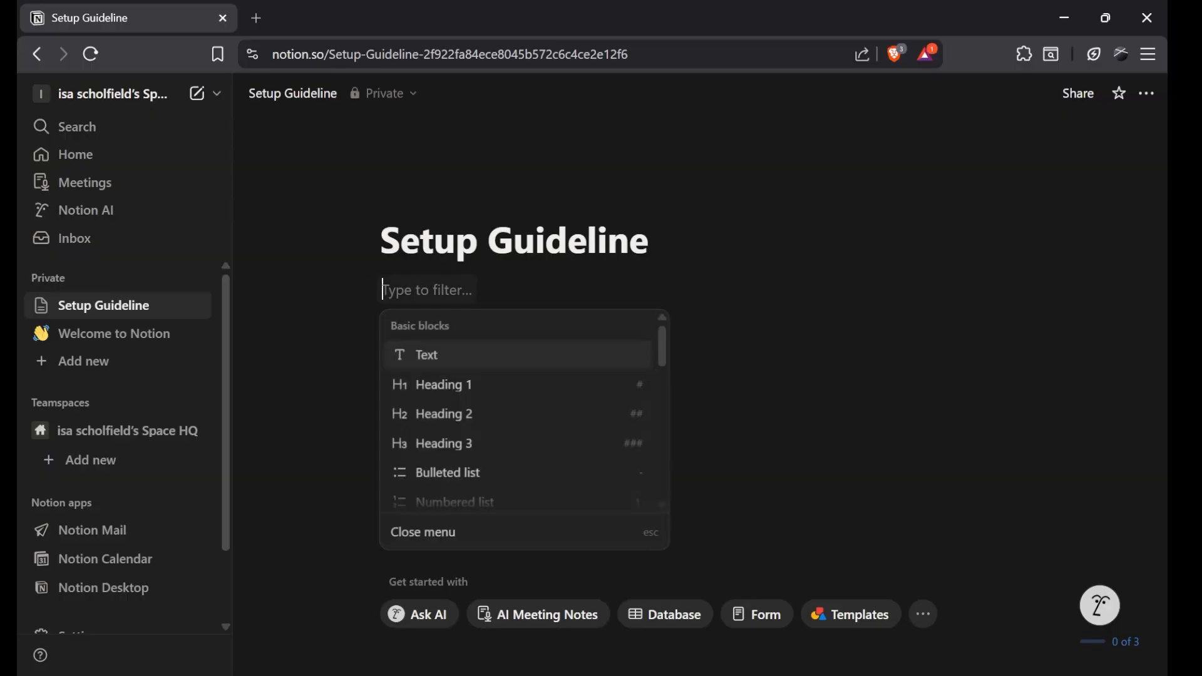
pyautogui.click(445, 390)
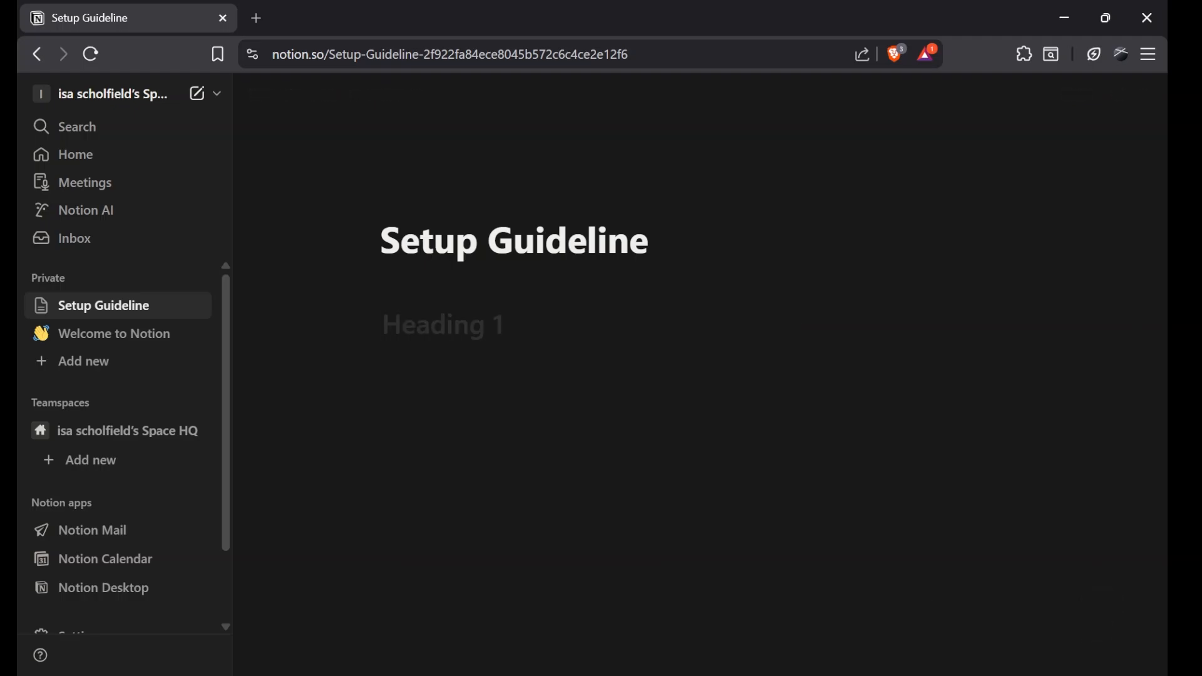
pyautogui.write('Inde')
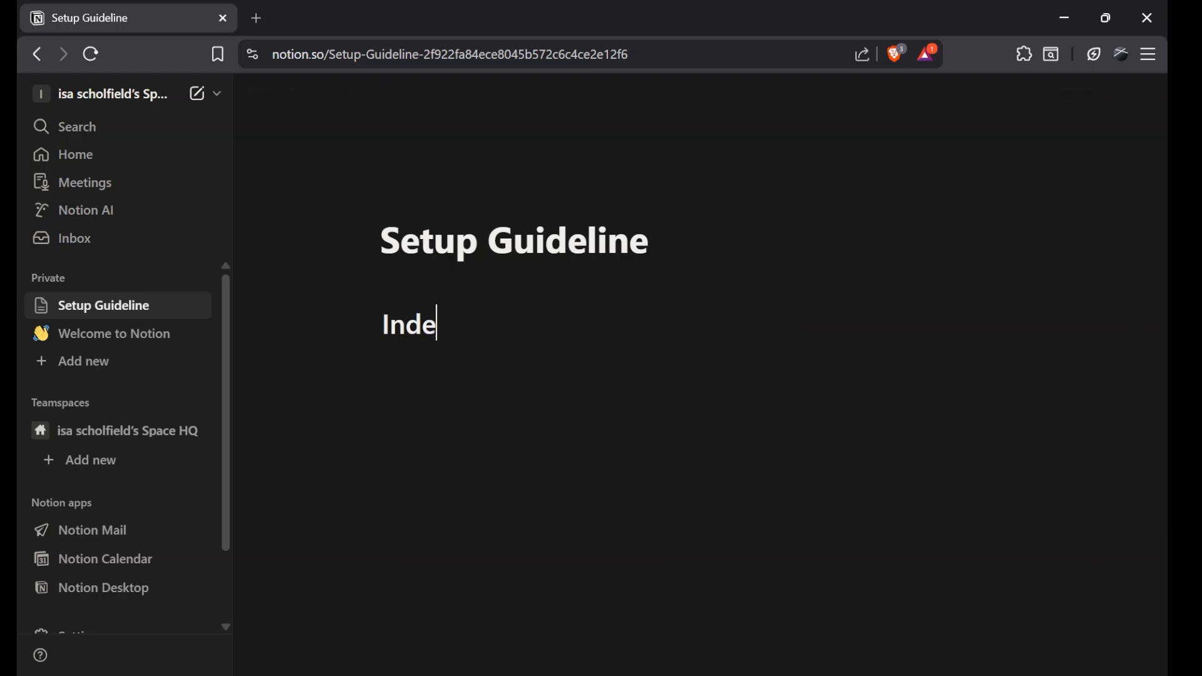
pyautogui.write('x')
pyautogui.press('Return')
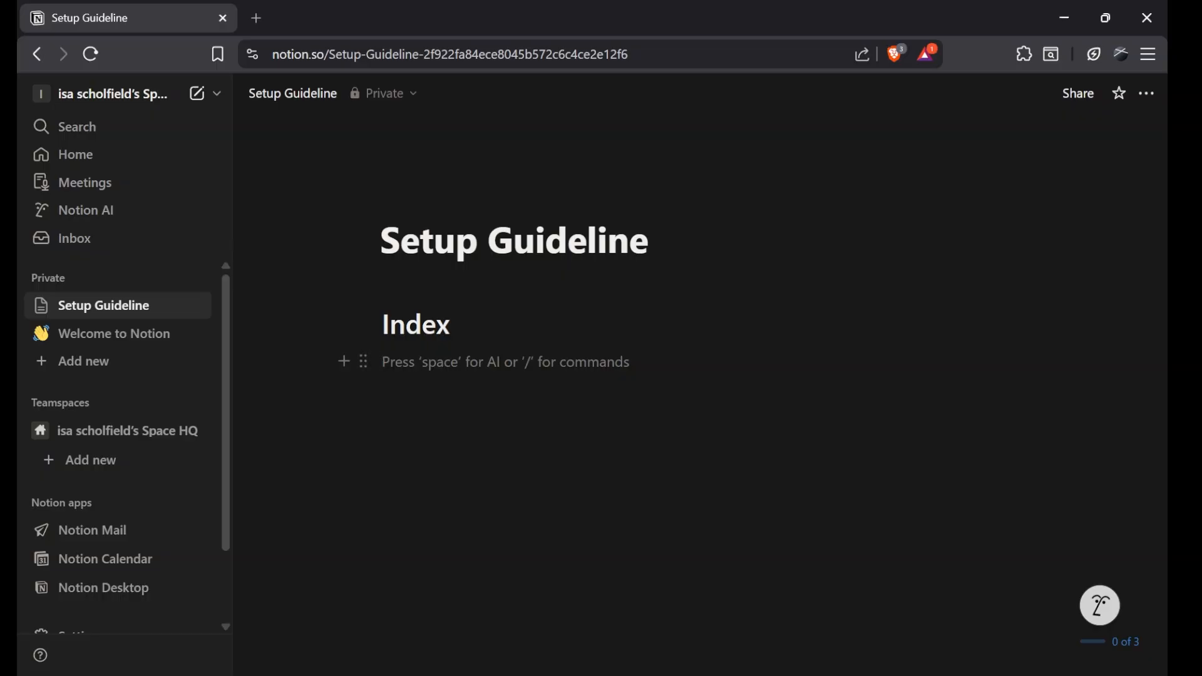
# Have Notion AI "Create a setup guideline document for content creators." below the Index heading and accept the generated text.
pyautogui.press('space')
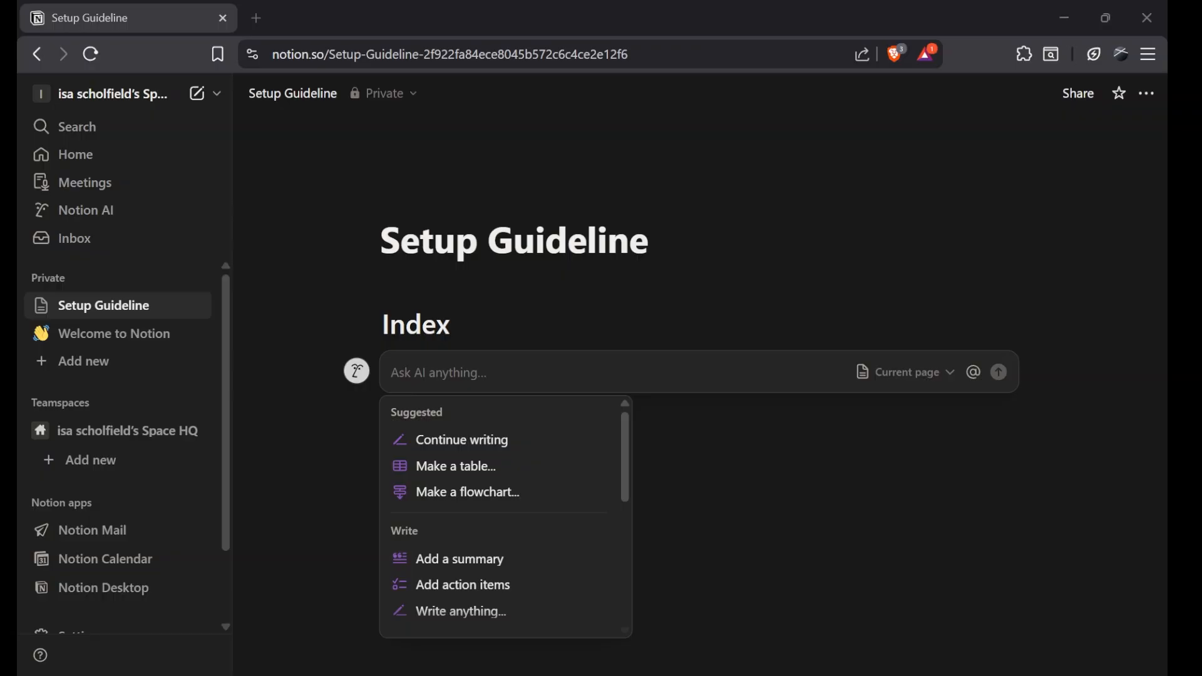
pyautogui.write('Create a setup guideline document for content creators.')
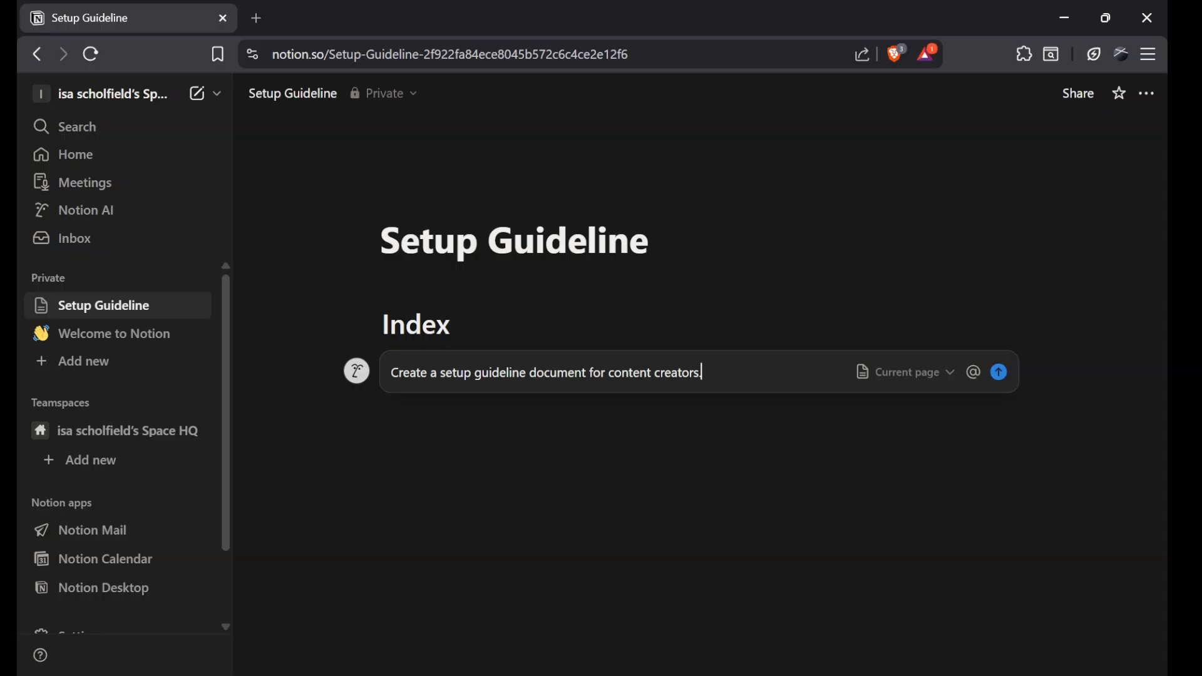
pyautogui.press('Return')
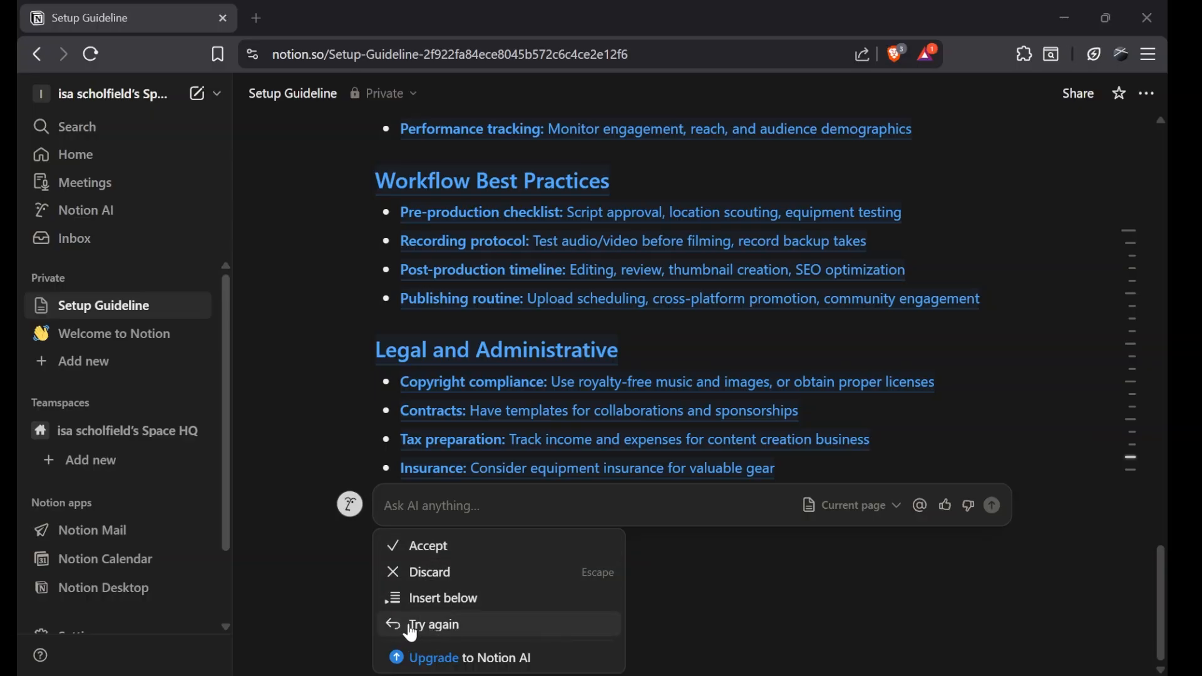
pyautogui.click(446, 551)
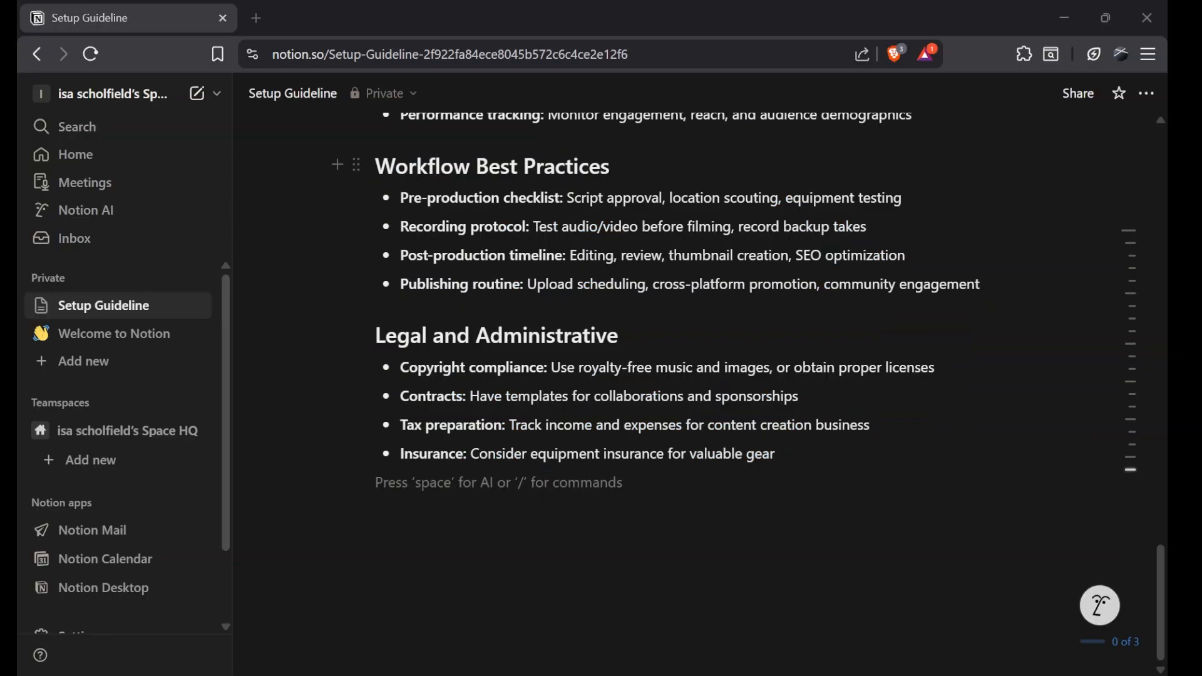
pyautogui.moveTo(1160, 564); pyautogui.dragTo(1161, 145)
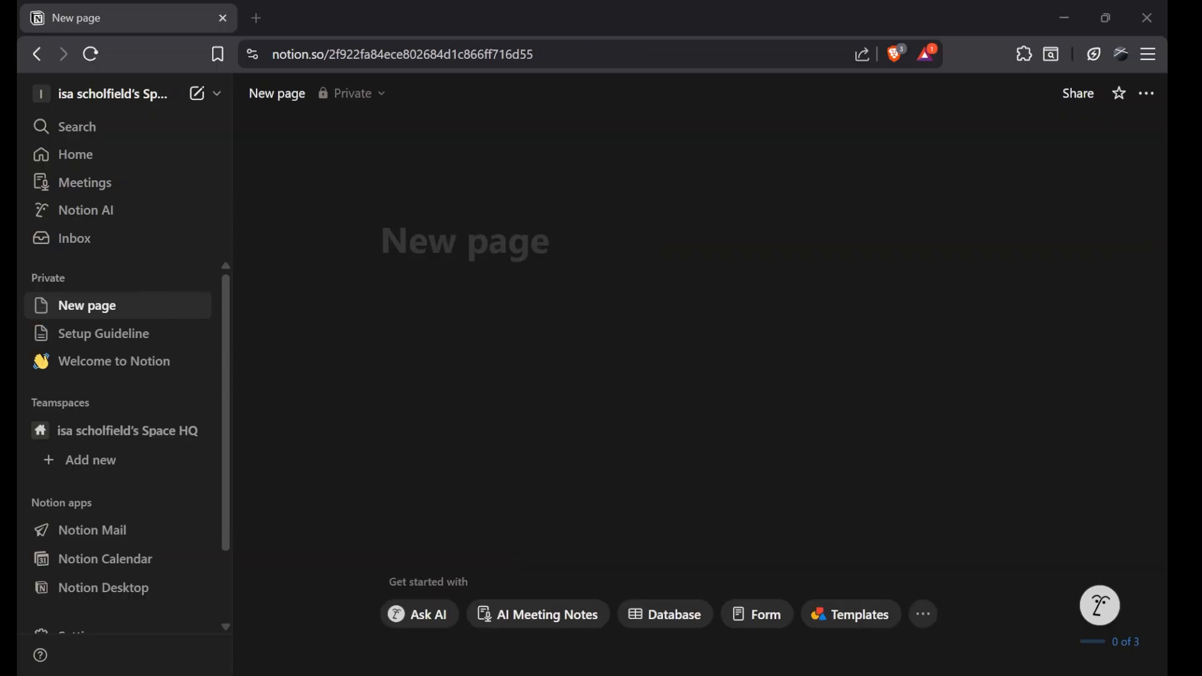
# Search the template marketplace for "task" and view the additional content types offered for a new page.
pyautogui.click(813, 615)
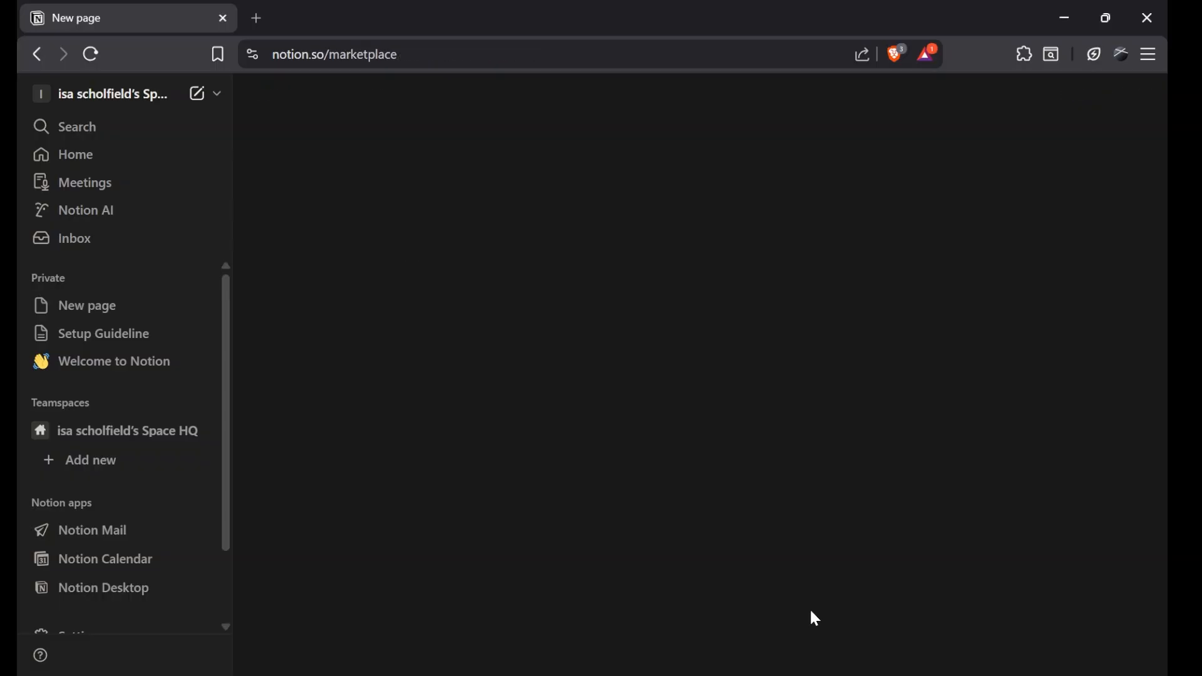
pyautogui.moveTo(1167, 208)
pyautogui.mouseDown()
pyautogui.moveTo(1165, 332)
pyautogui.moveTo(1164, 185)
pyautogui.mouseUp()
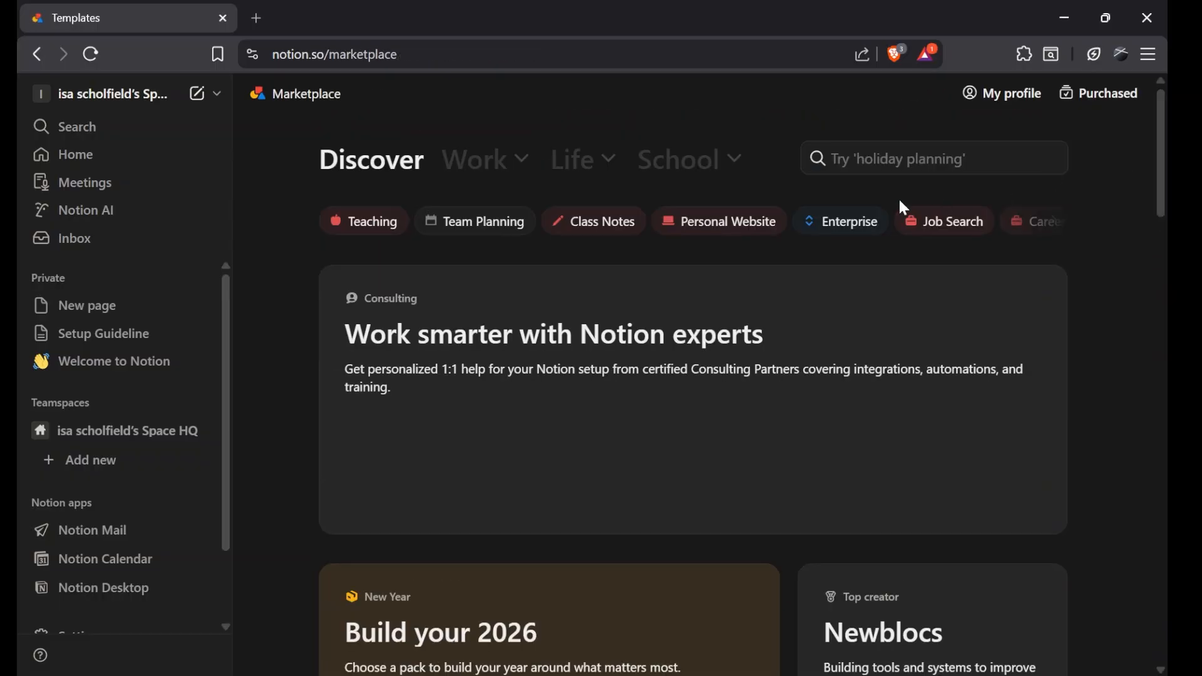
pyautogui.click(935, 158)
pyautogui.write('task')
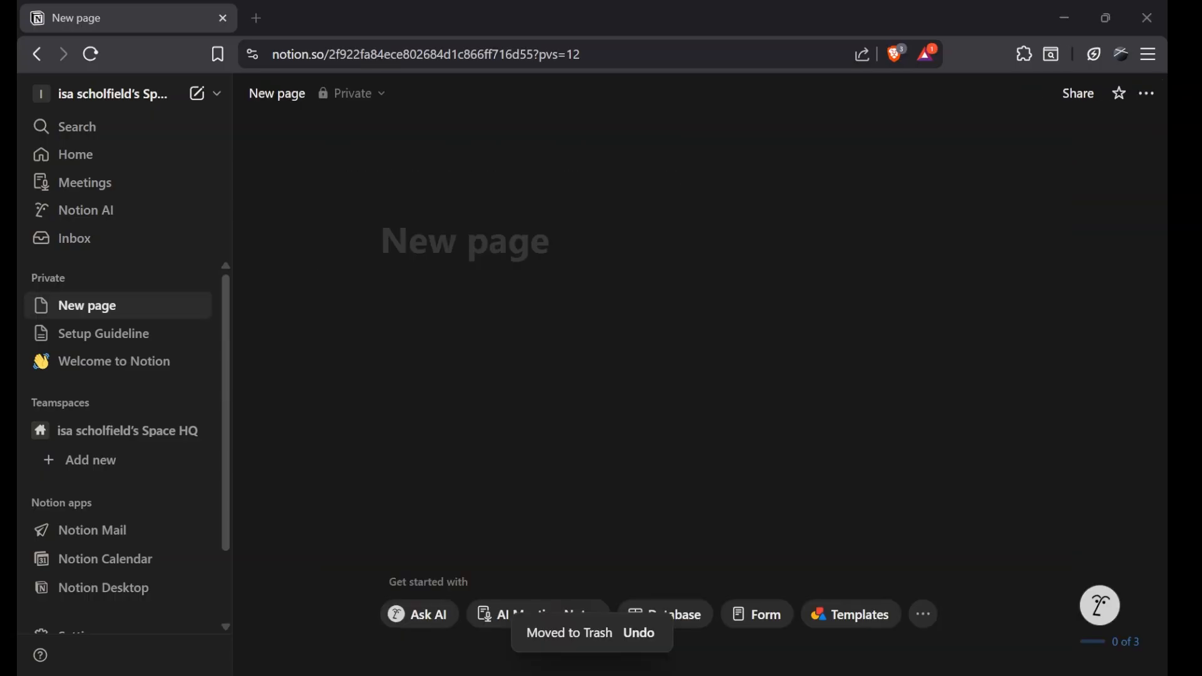
pyautogui.click(925, 615)
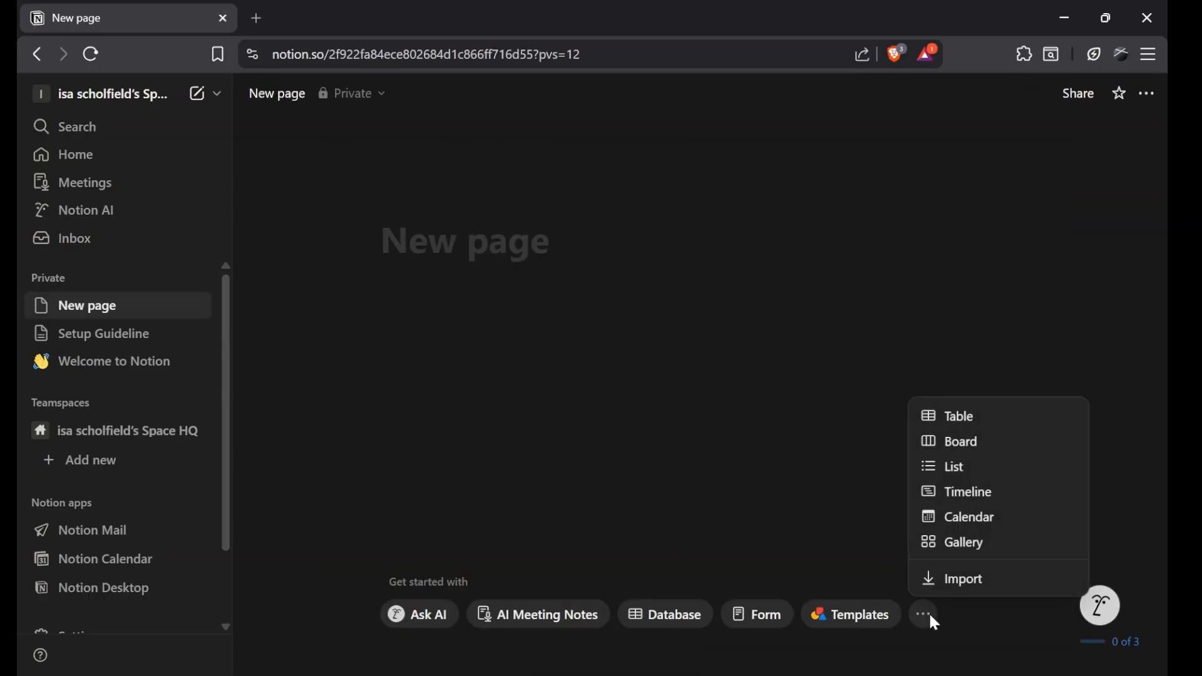
pyautogui.click(978, 430)
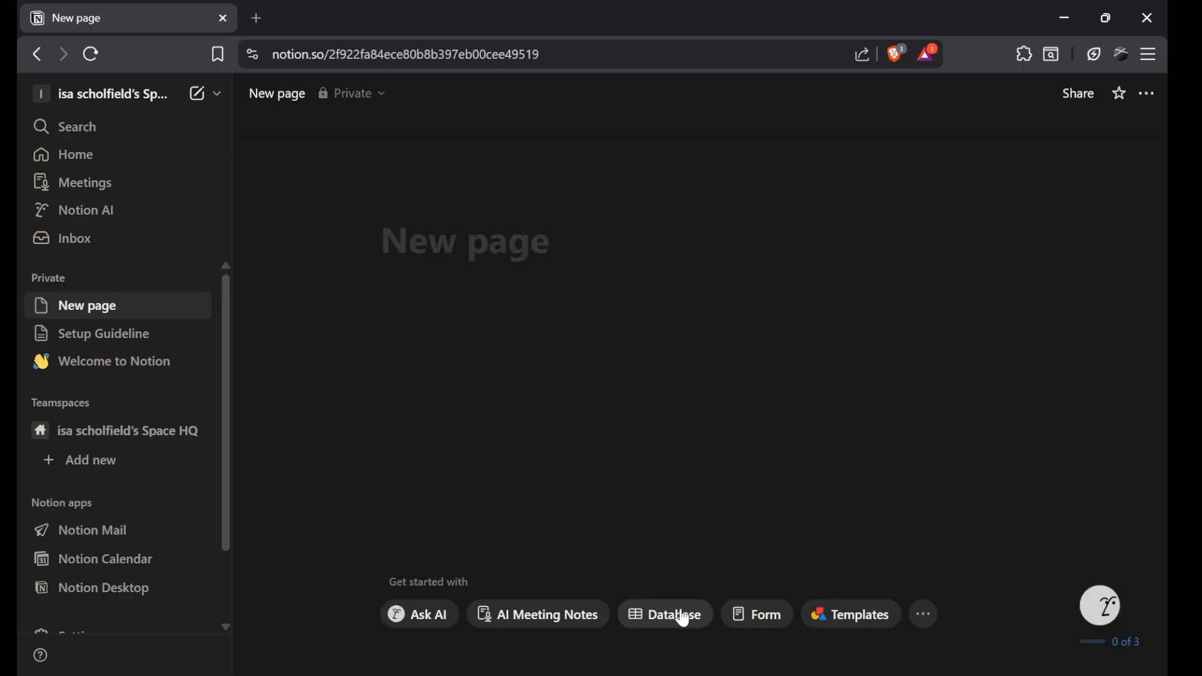
# Start a database on the new page and choose the Tasks Tracker template from the suggestions.
pyautogui.click(685, 617)
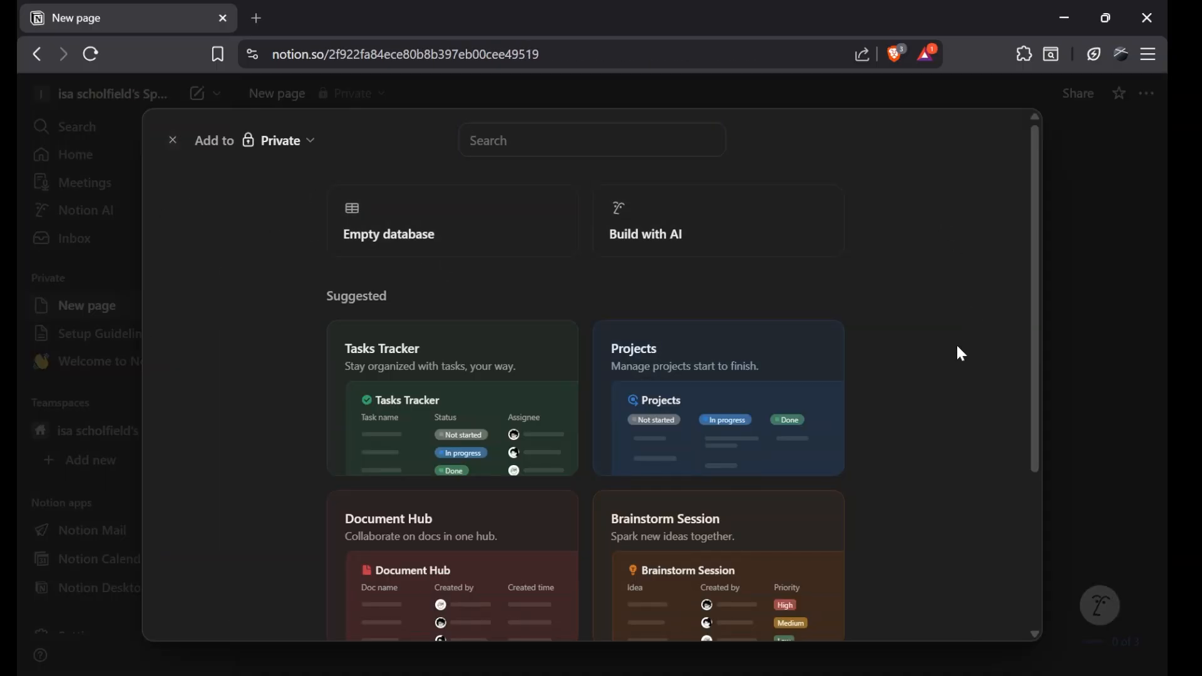
pyautogui.moveTo(1037, 270); pyautogui.dragTo(1014, 245)
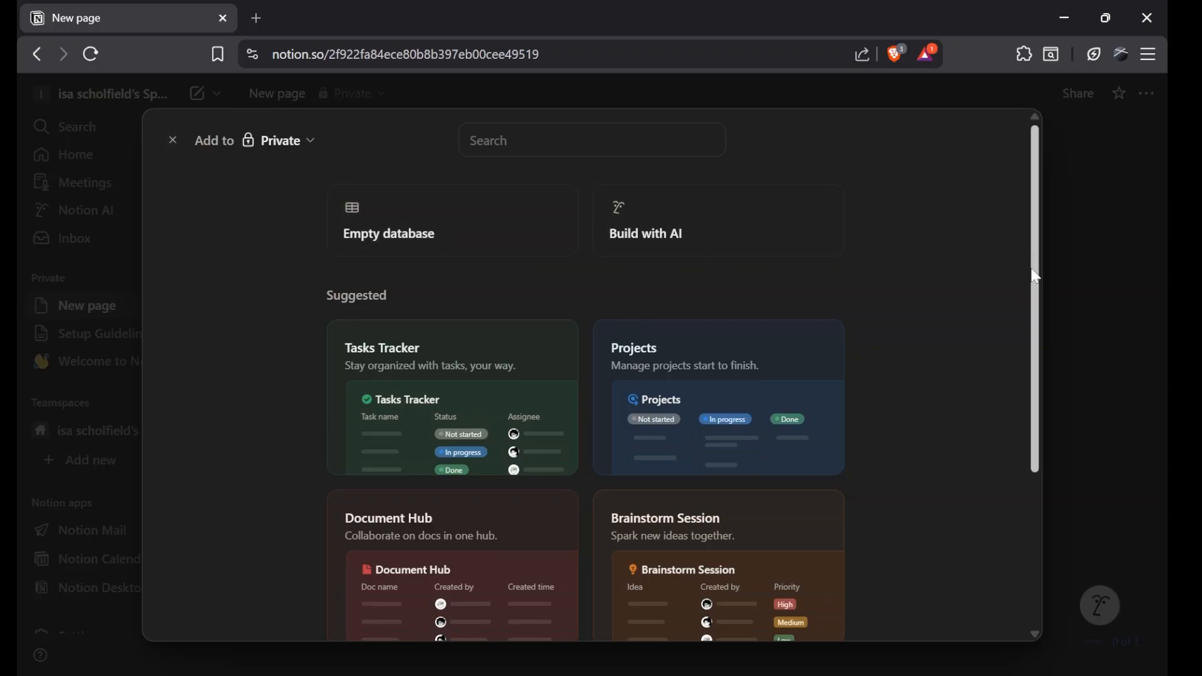
pyautogui.moveTo(1037, 277); pyautogui.dragTo(1021, 354)
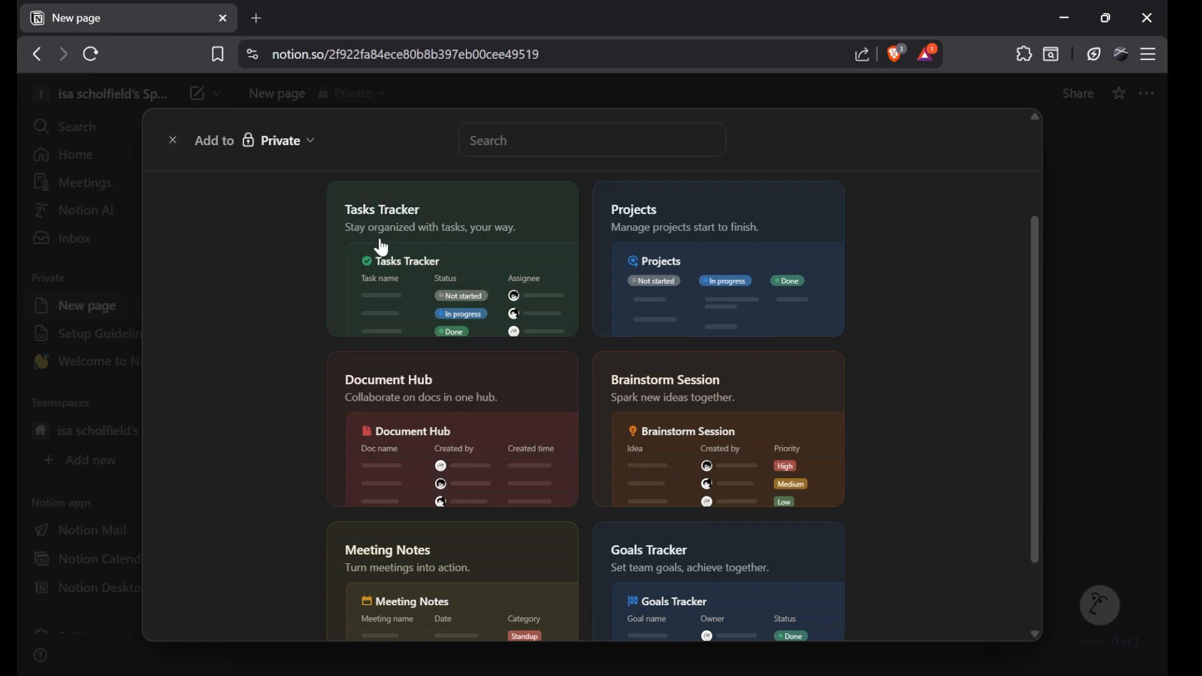
pyautogui.click(431, 272)
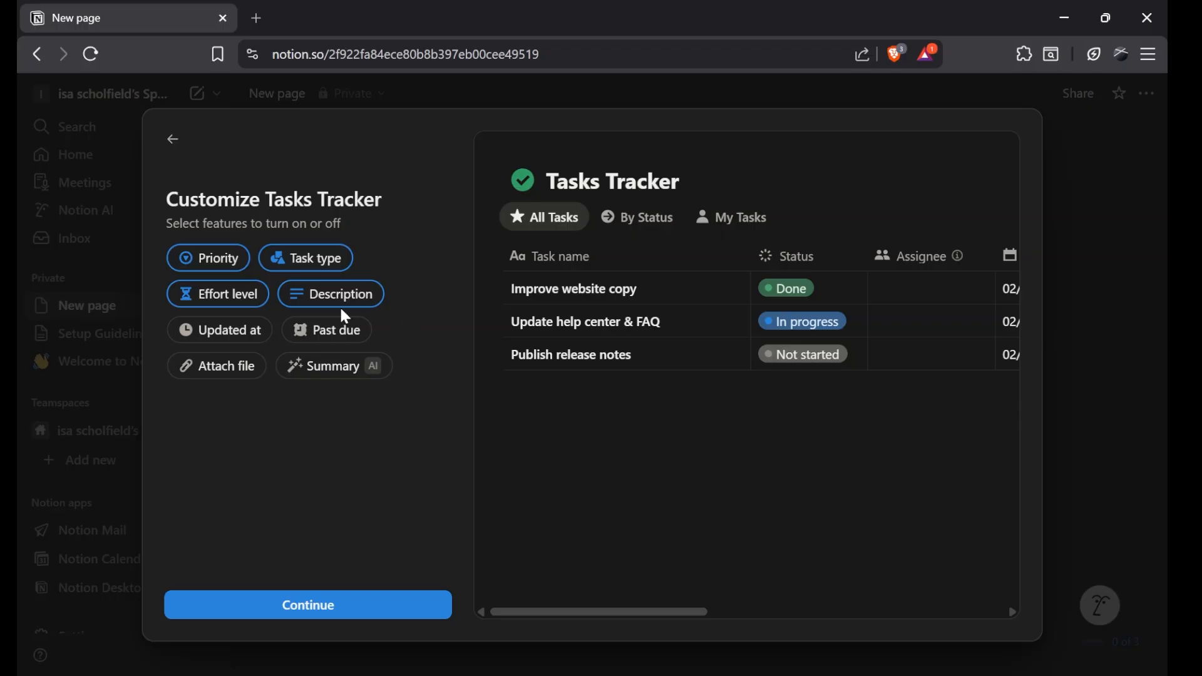
# Create the Tasks Tracker with Updated at turned on, Effort level turned off and the All Tasks view removed.
pyautogui.click(244, 337)
pyautogui.click(231, 299)
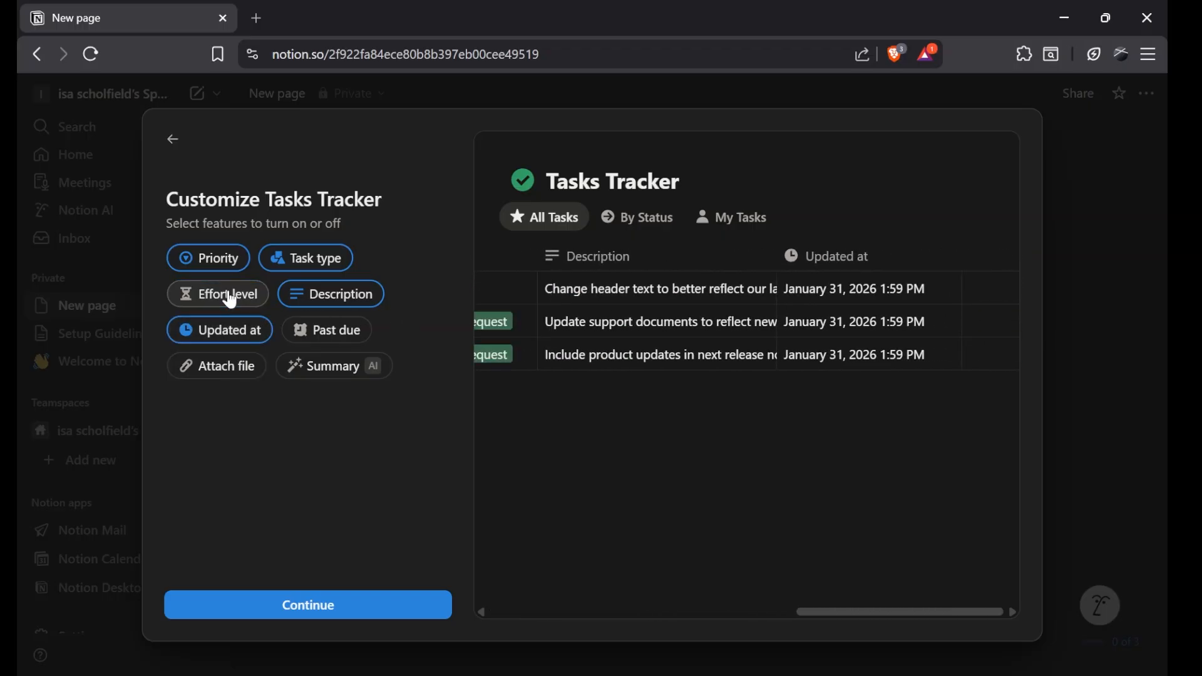
pyautogui.click(308, 610)
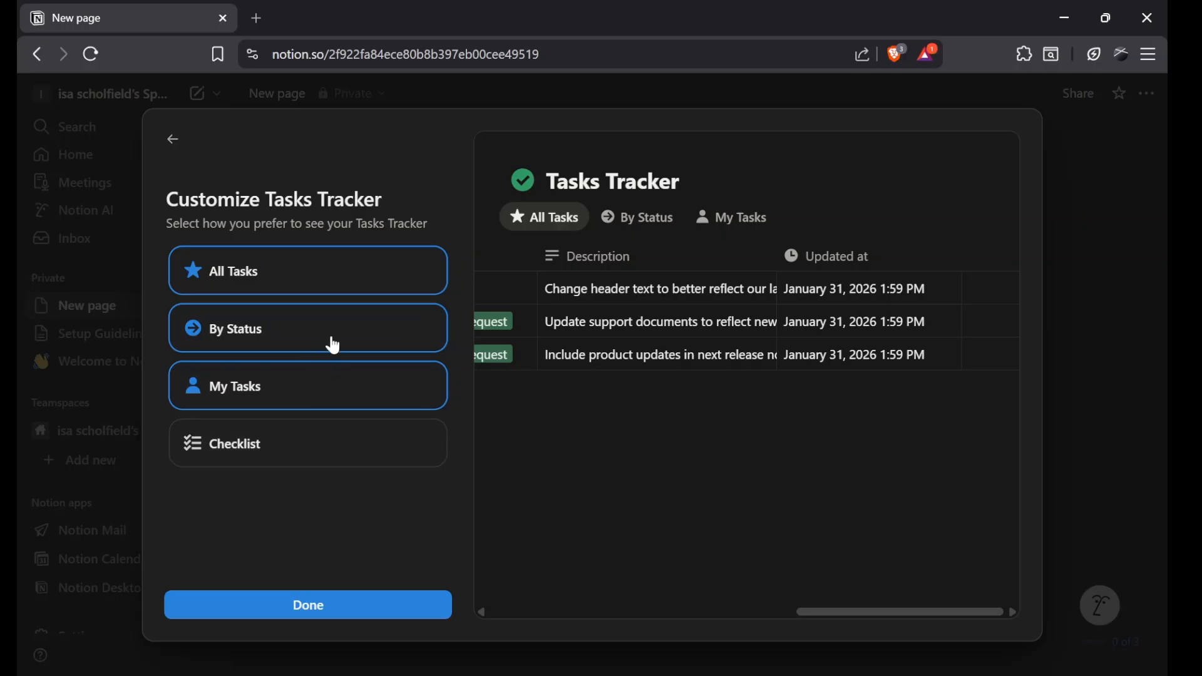
pyautogui.click(317, 293)
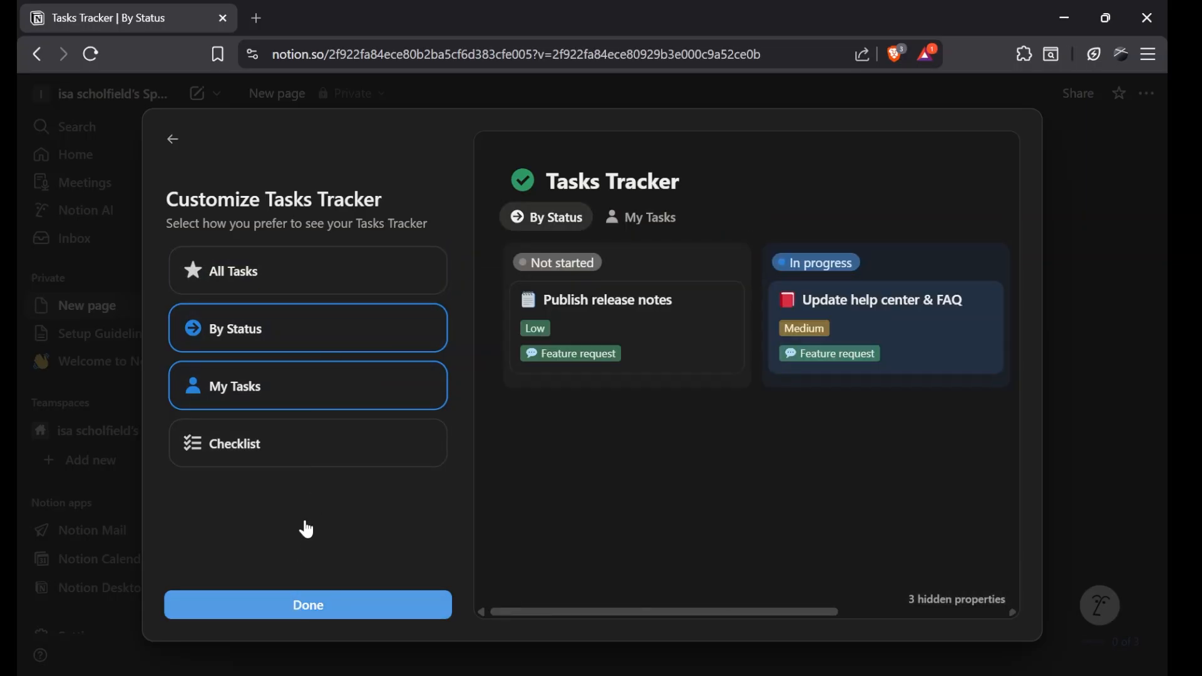
pyautogui.click(309, 606)
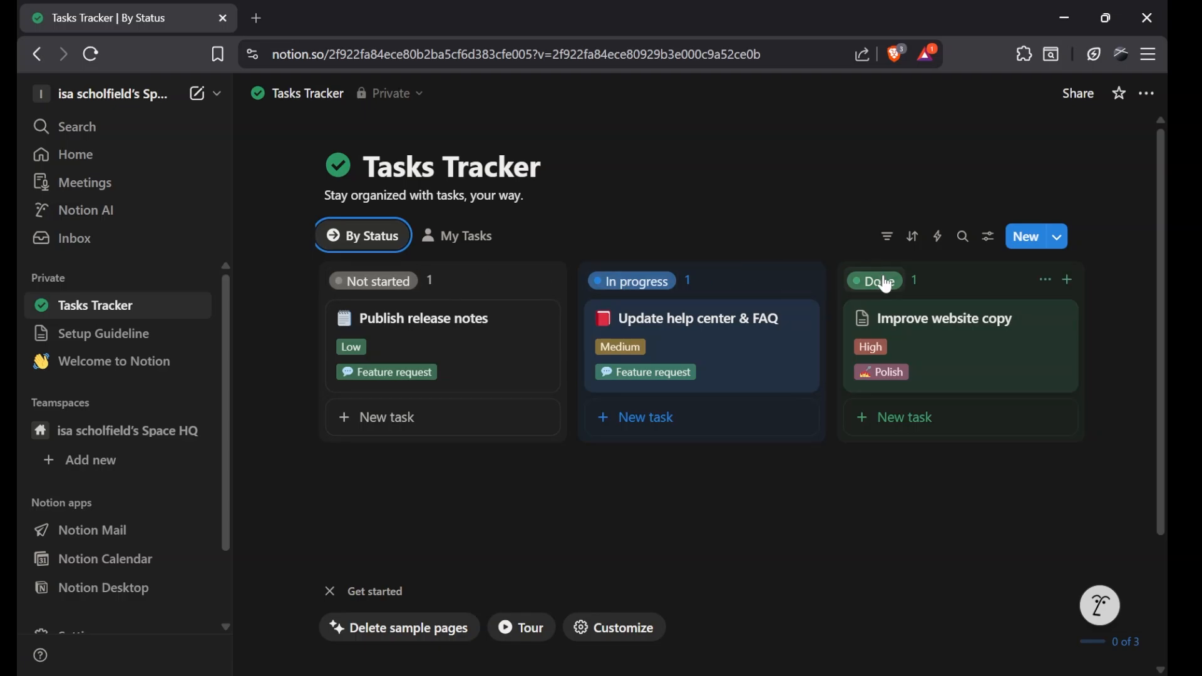
# Add a new task under Not started, open its details and assign it to the workspace owner.
pyautogui.click(362, 425)
pyautogui.press('Escape')
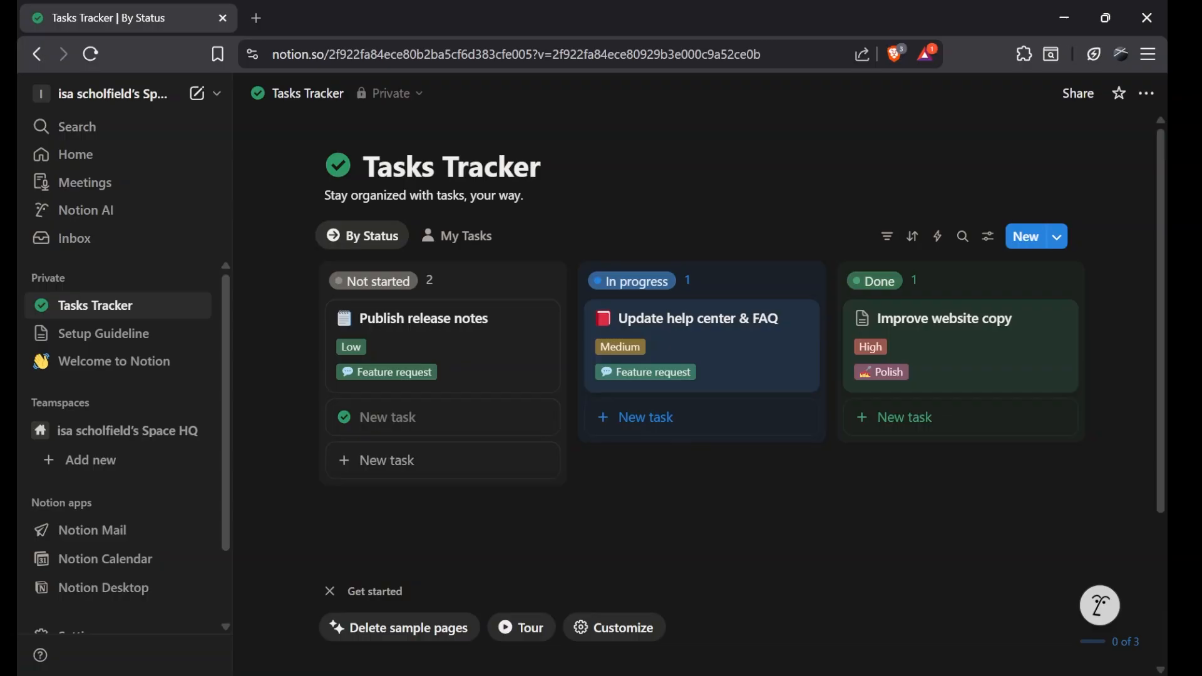
pyautogui.click(362, 420)
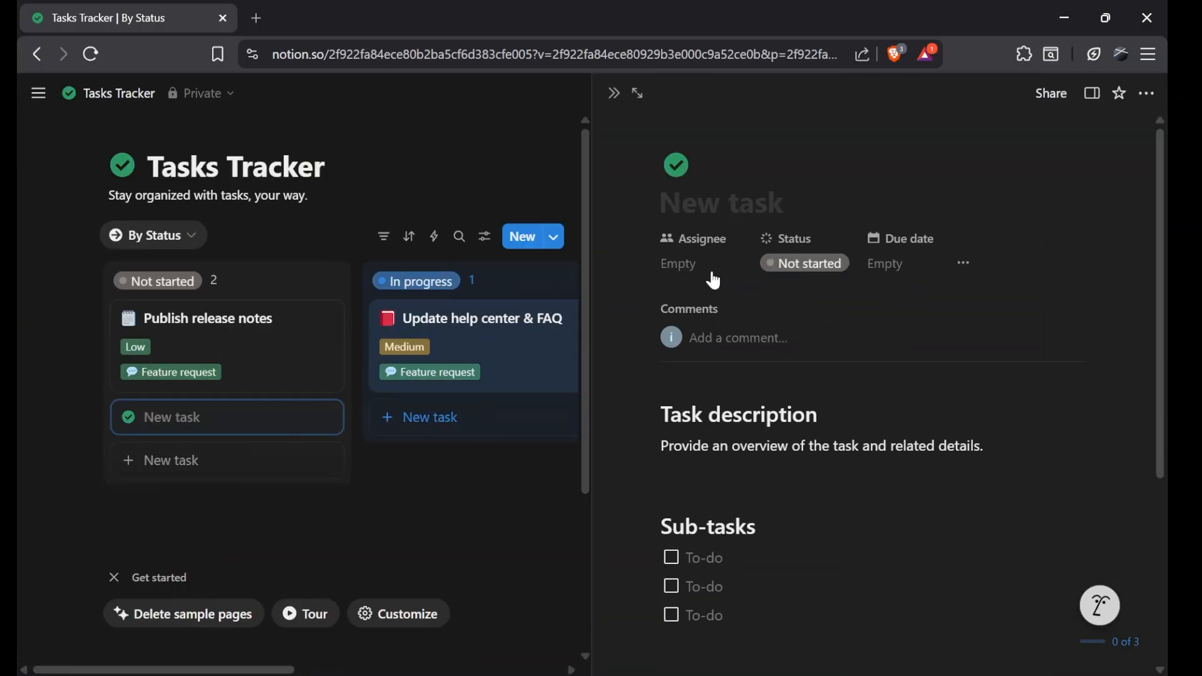
pyautogui.click(682, 265)
pyautogui.click(730, 323)
# Set the new task's due date to 02/03/2026 and title it "Review the created content".
pyautogui.click(836, 270)
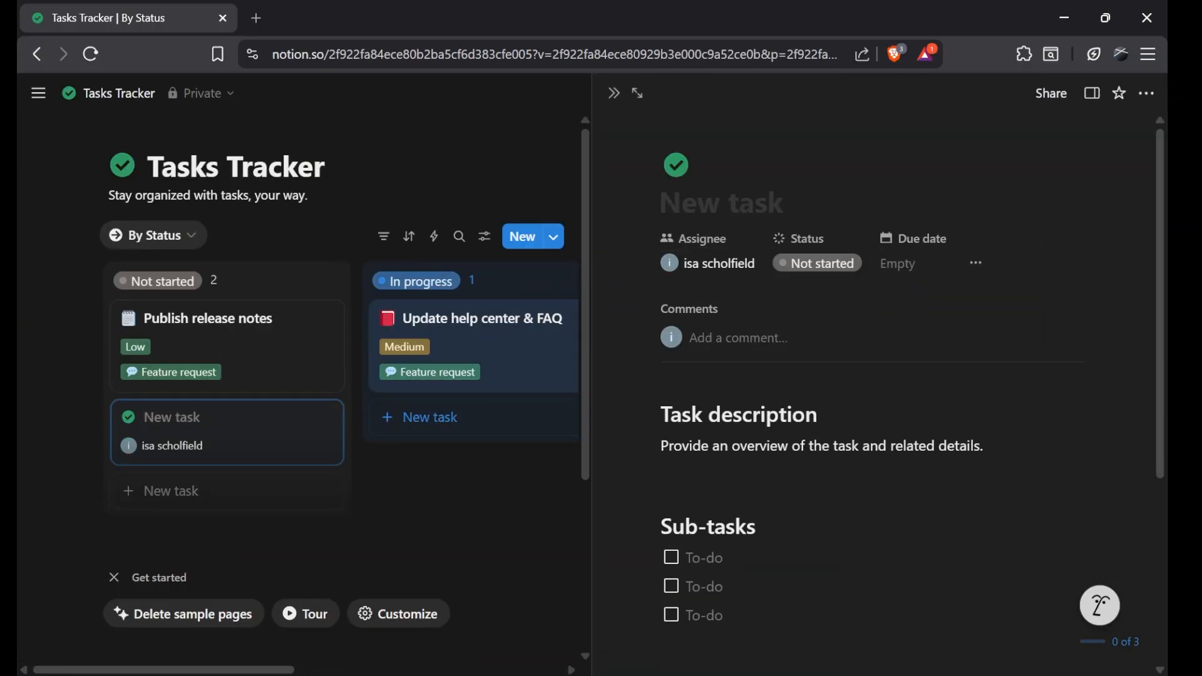
pyautogui.click(824, 266)
pyautogui.click(1024, 321)
pyautogui.click(902, 264)
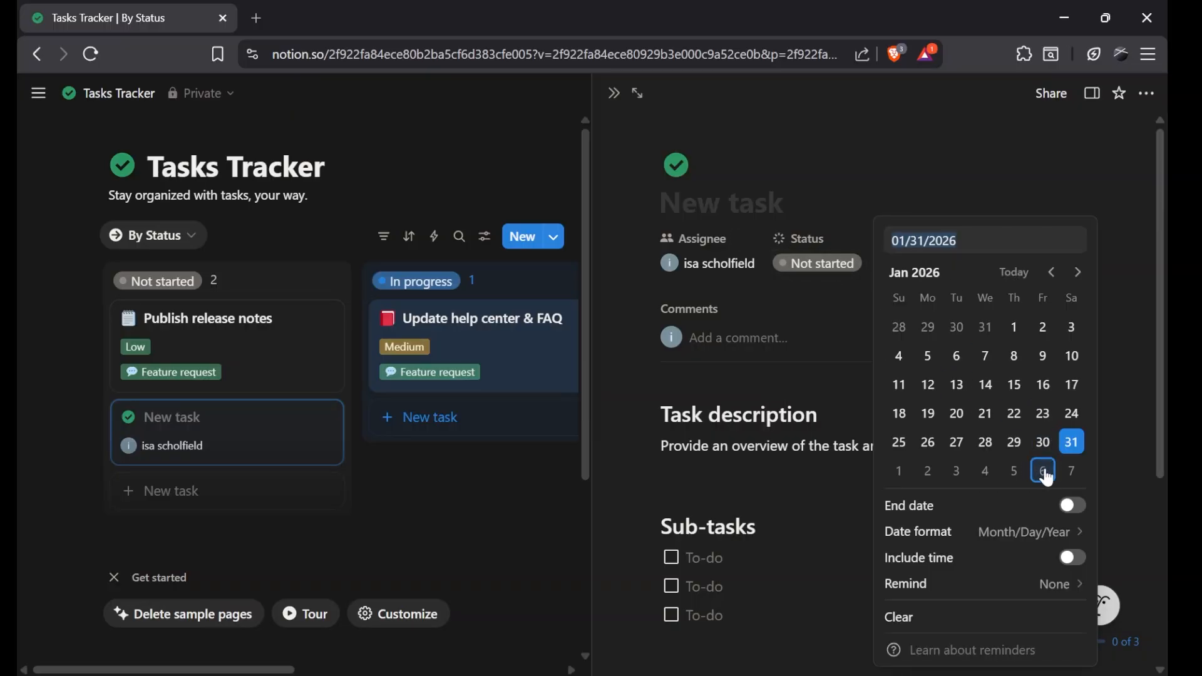
pyautogui.click(958, 471)
pyautogui.click(771, 307)
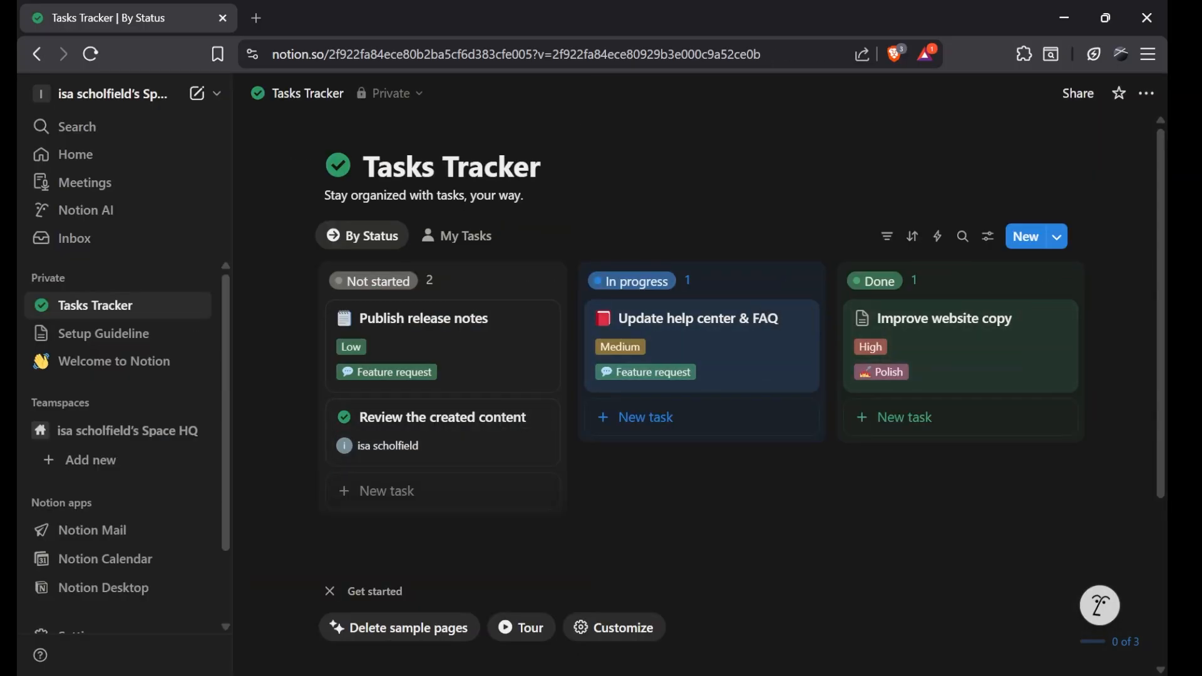
# Display the My Tasks view of the Tasks Tracker.
pyautogui.click(439, 245)
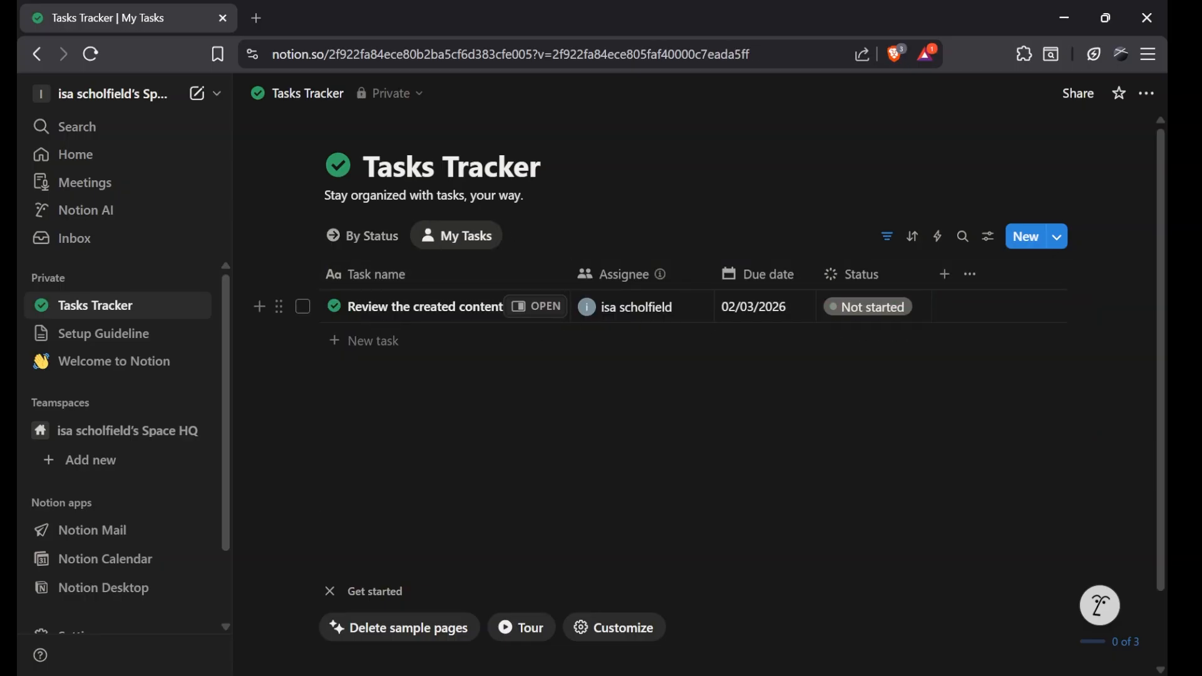
pyautogui.press('Tab')
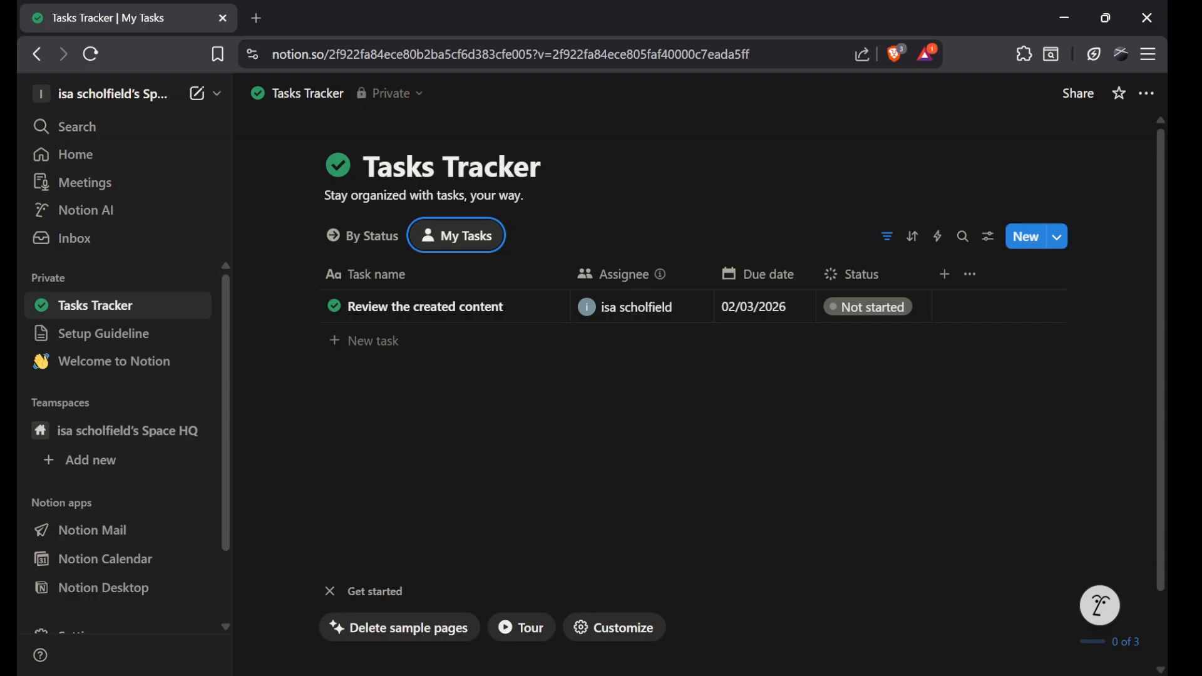
# Switch from the Tasks Tracker to Notion Calendar and dismiss the time zone search.
pyautogui.scroll(-2, 231, 470)
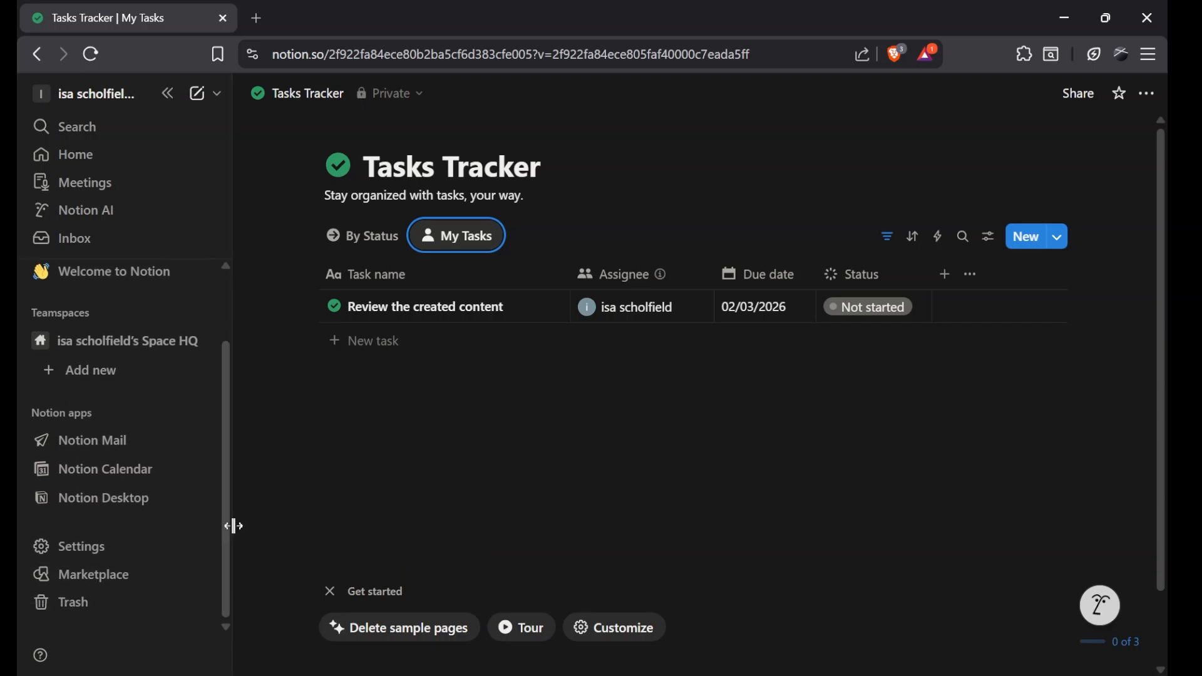
pyautogui.click(89, 469)
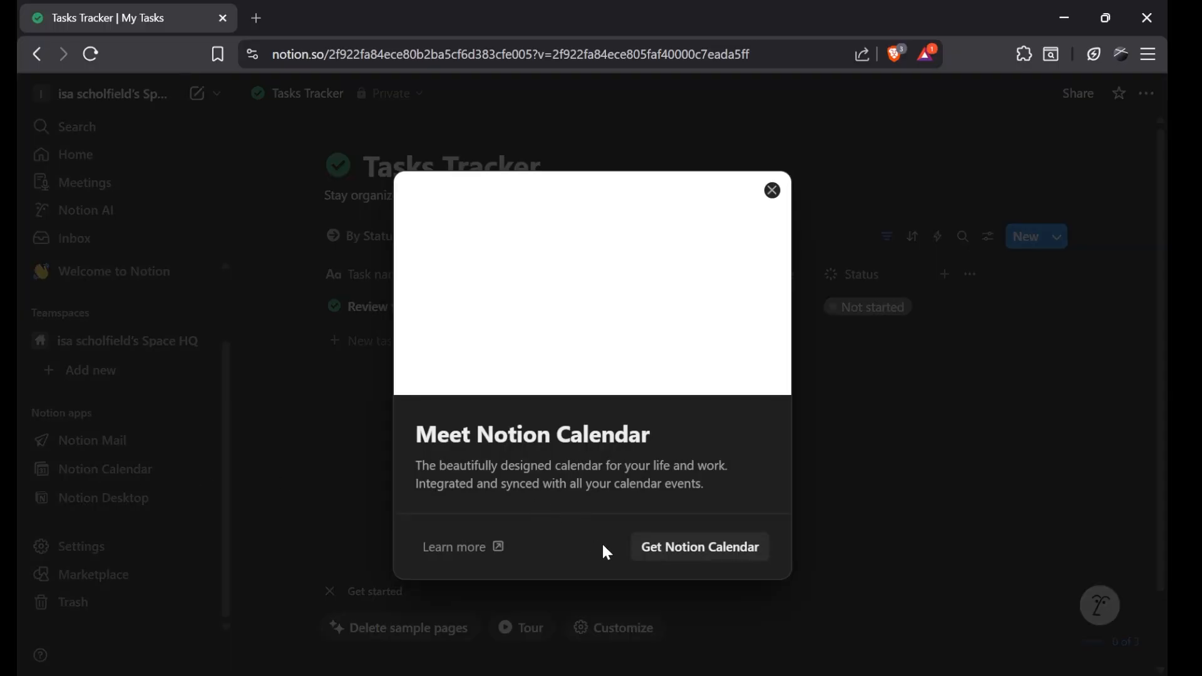
pyautogui.click(689, 549)
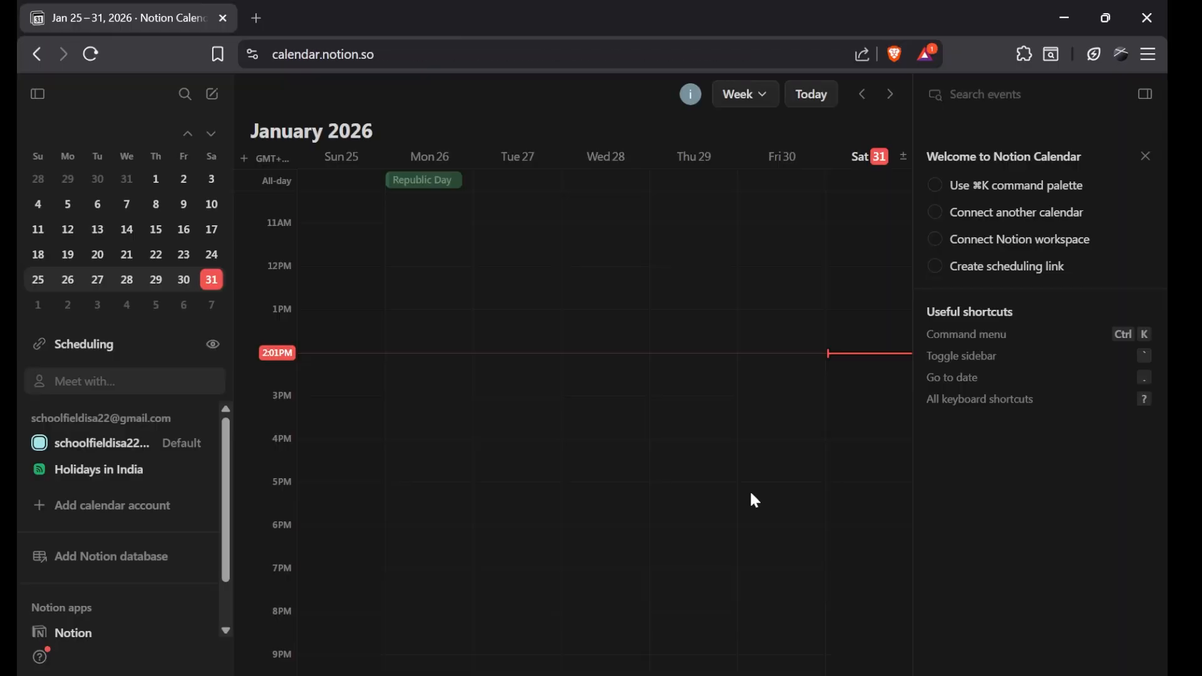
pyautogui.press('z')
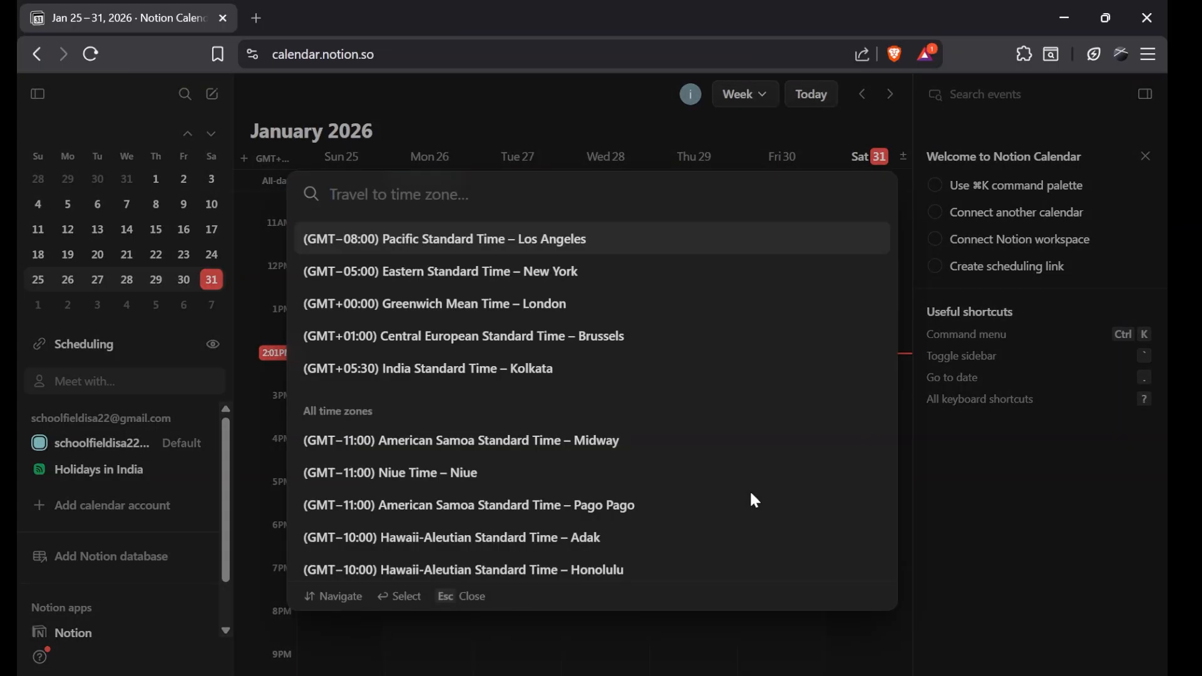
pyautogui.press('Escape')
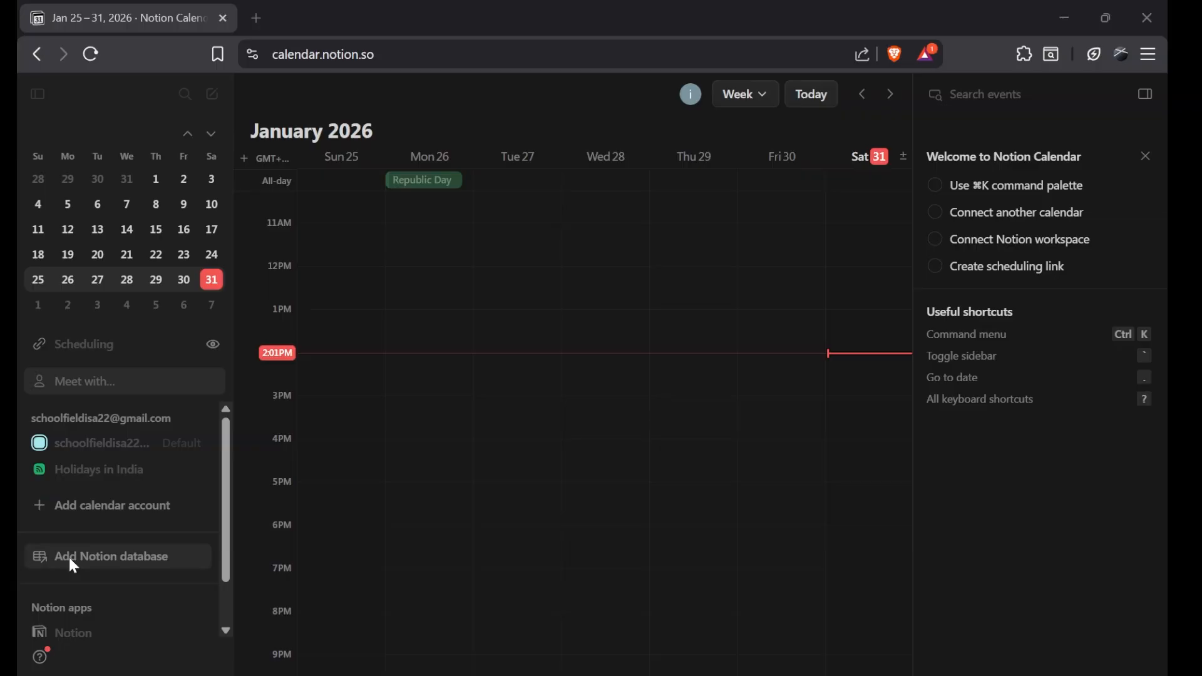
# Add the Tasks Tracker database to the calendar using its My Tasks view.
pyautogui.click(111, 568)
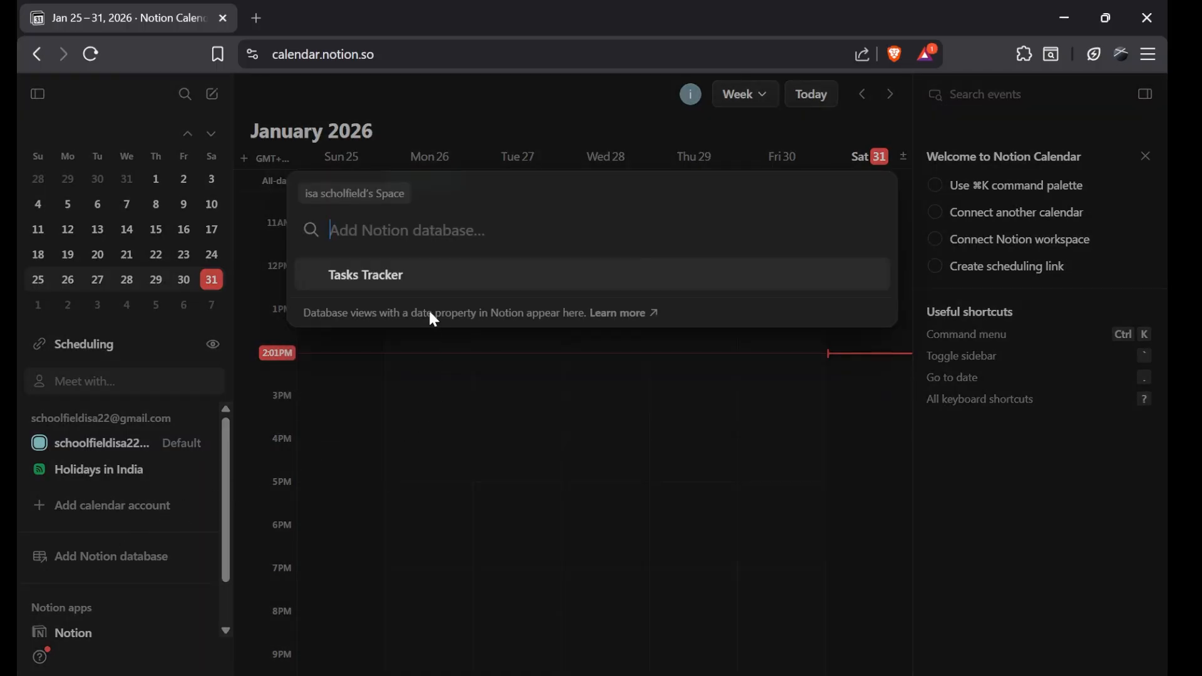
pyautogui.click(339, 268)
pyautogui.click(343, 277)
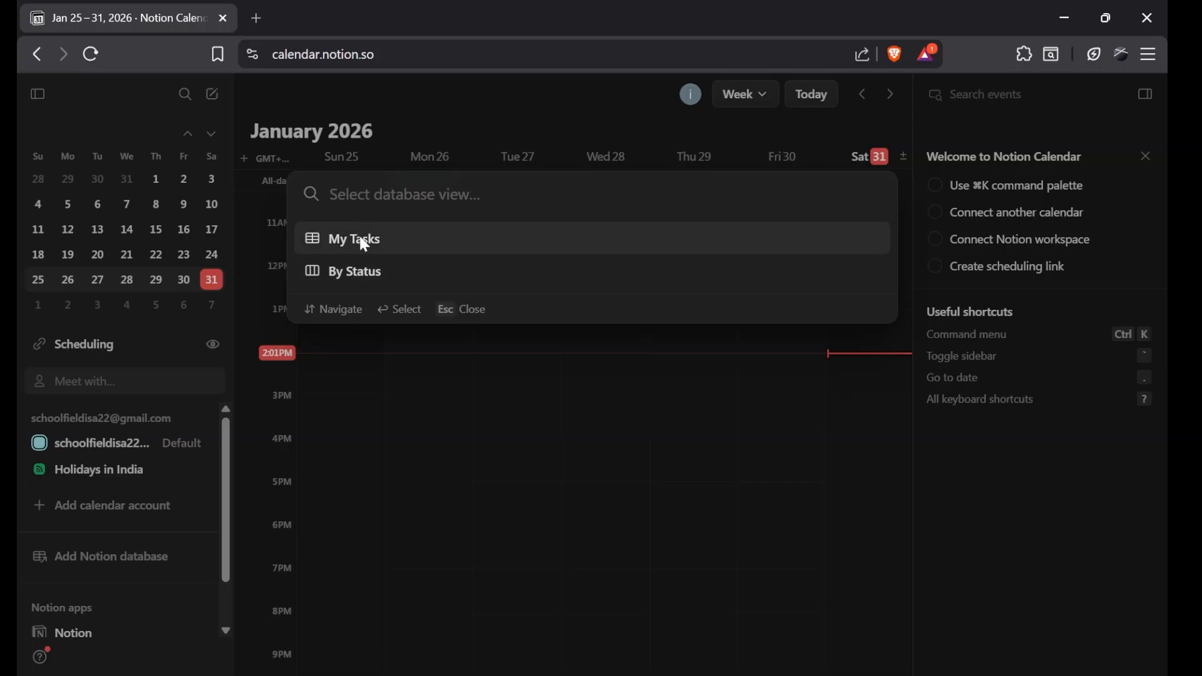
pyautogui.click(363, 241)
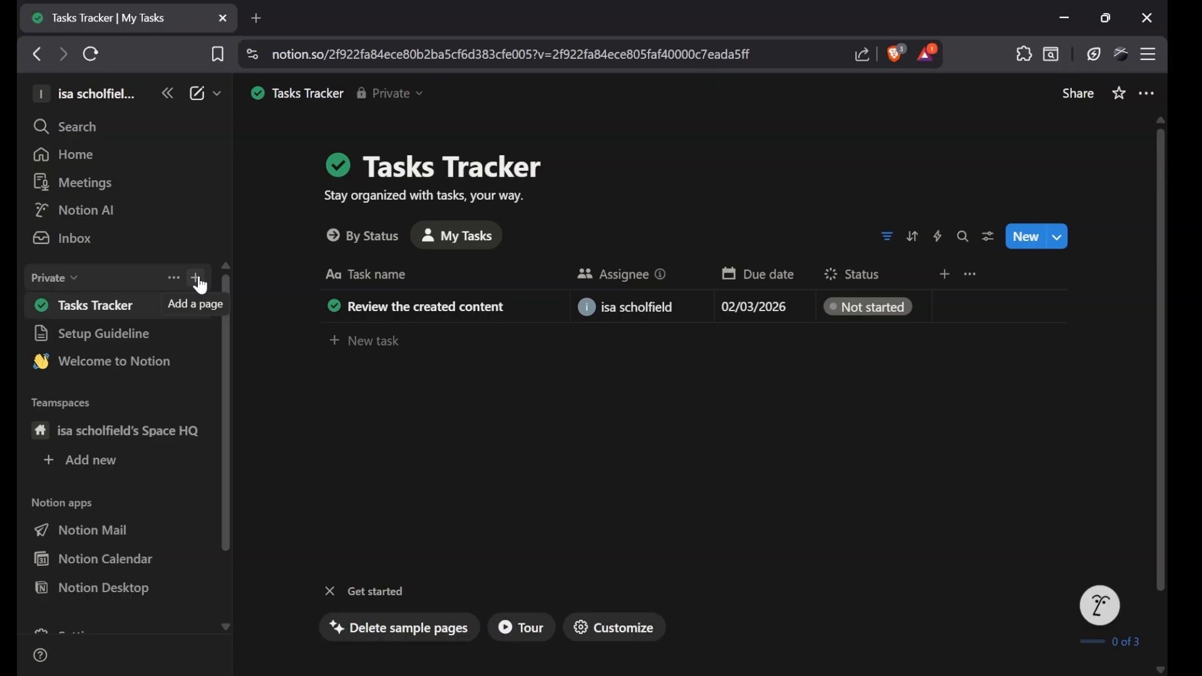
# Create a new private page with a sub-page inside it, and link the Setup Guideline page in that sub-page.
pyautogui.click(198, 279)
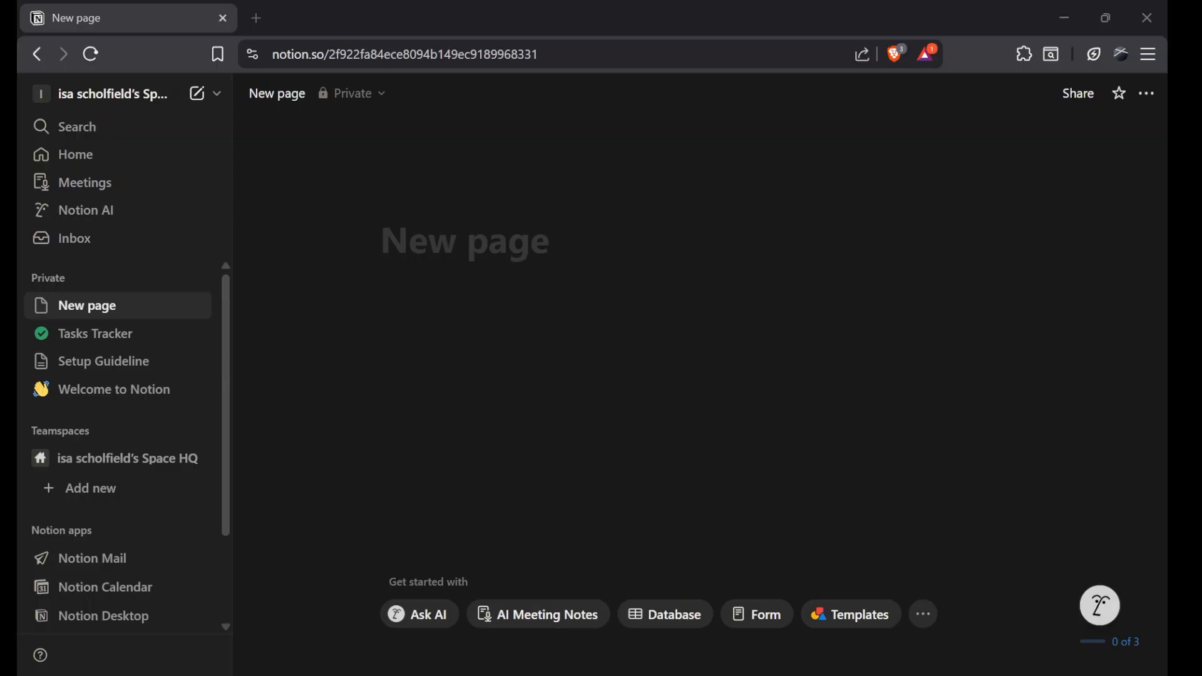
pyautogui.press('Return')
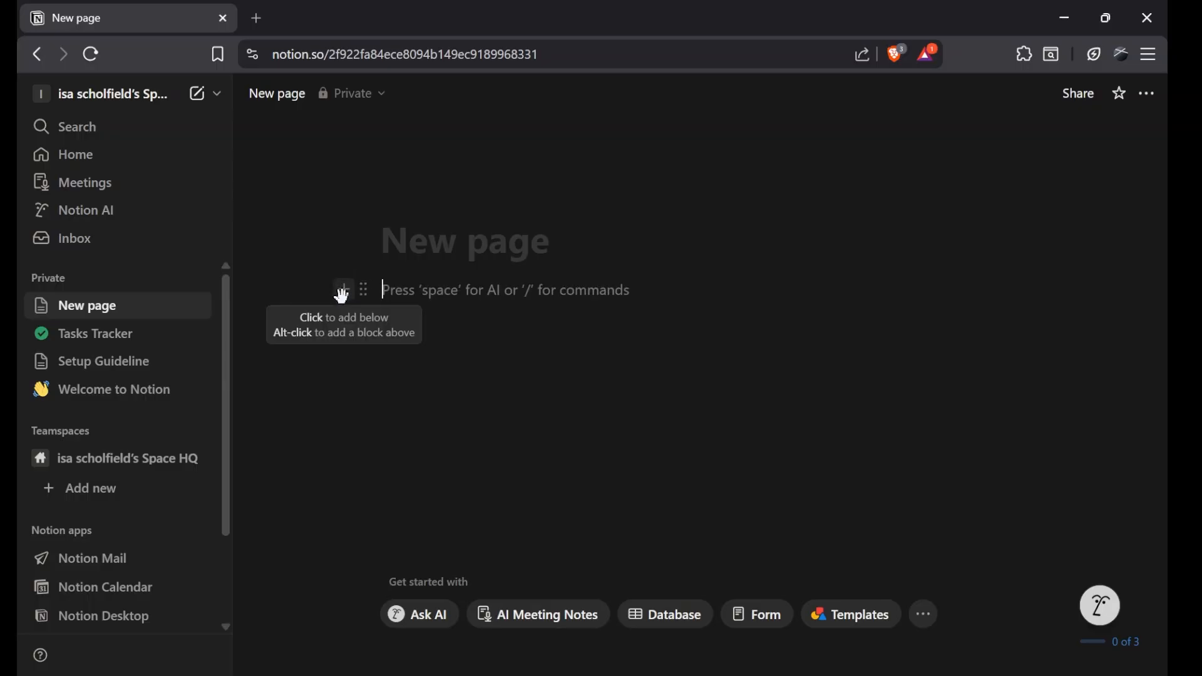
pyautogui.click(344, 290)
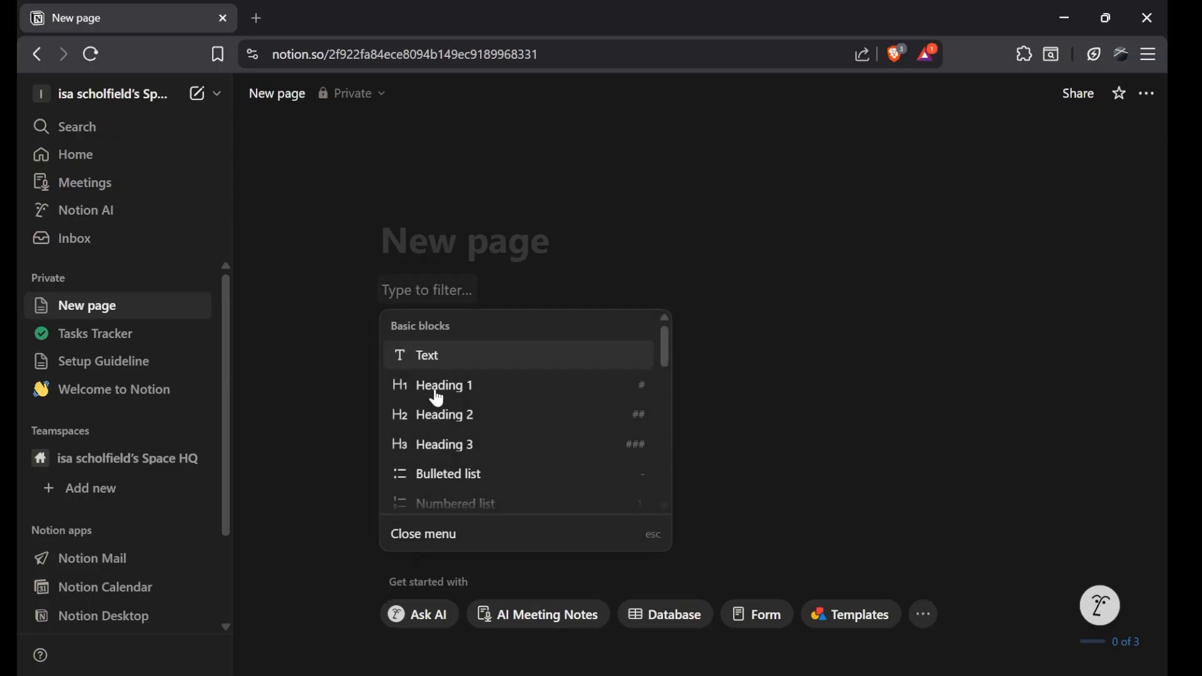
pyautogui.moveTo(664, 345); pyautogui.dragTo(663, 388)
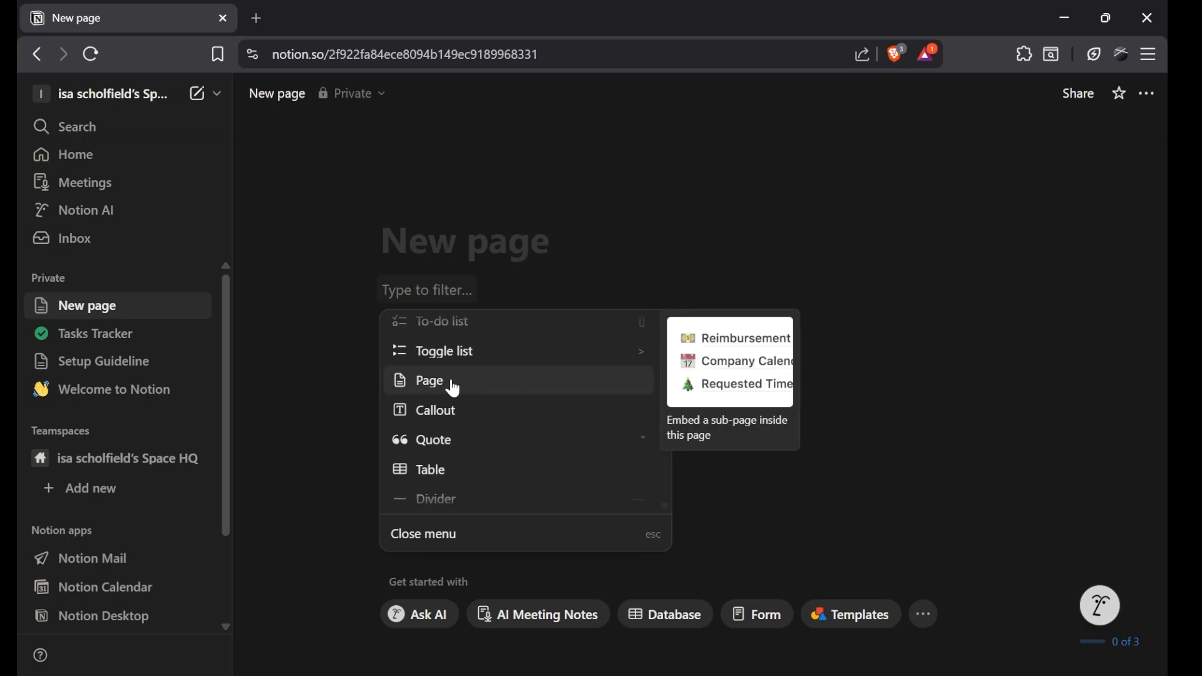
pyautogui.click(454, 389)
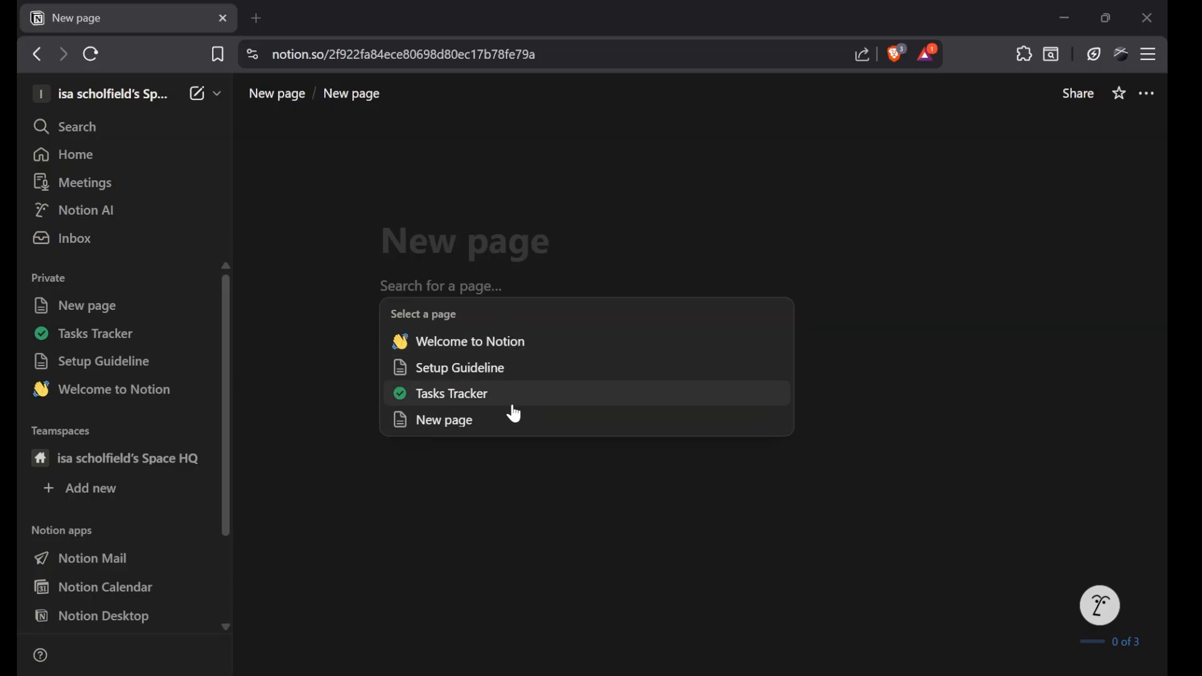
pyautogui.click(446, 381)
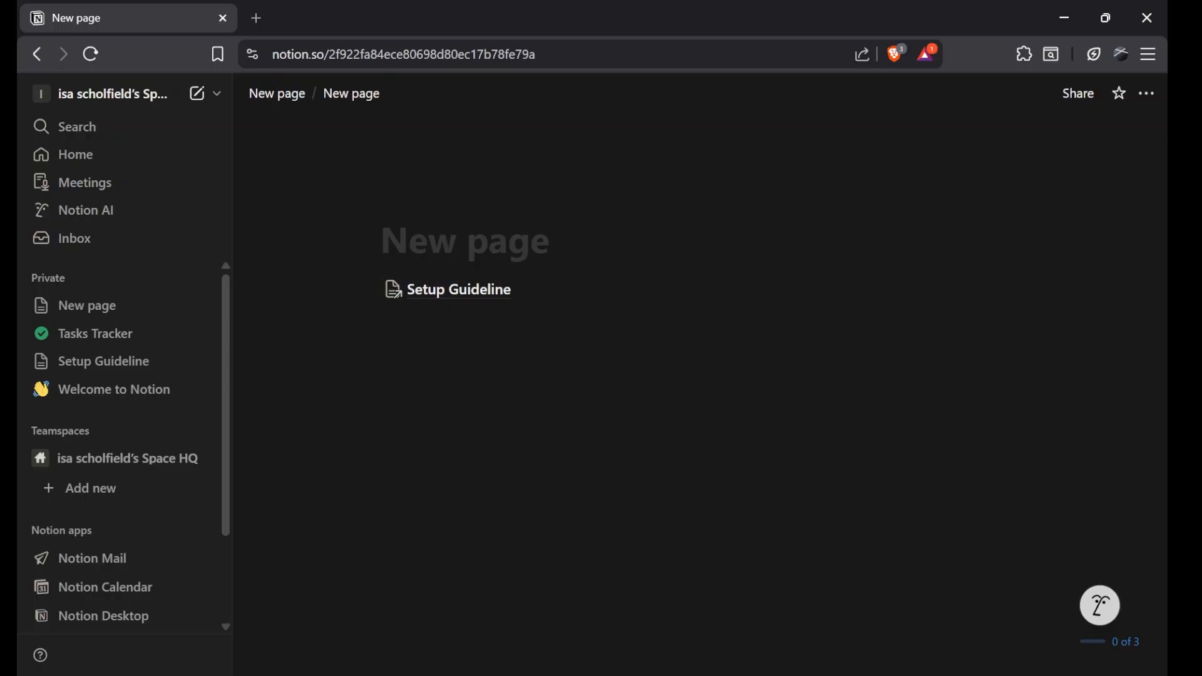
# Insert a board view database below the Setup Guideline link, connected to the existing Tasks Tracker data source with its My Tasks view.
pyautogui.write('/')
pyautogui.scroll(-1, 577, 433)
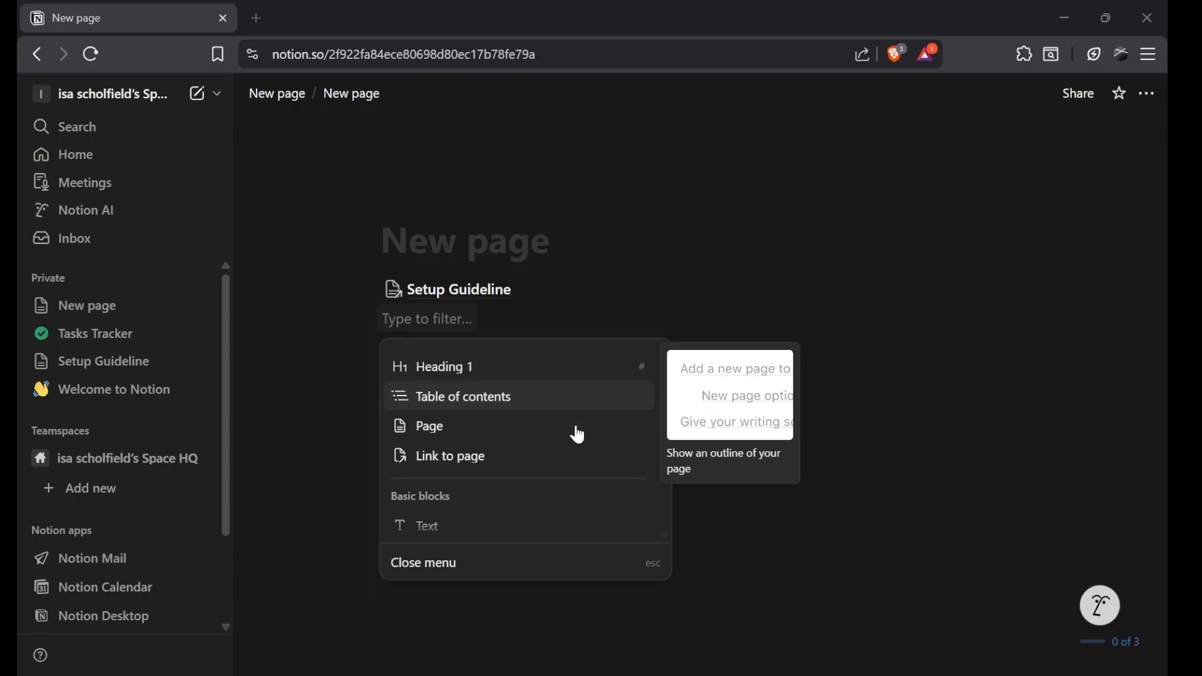
pyautogui.scroll(-12, 576, 434)
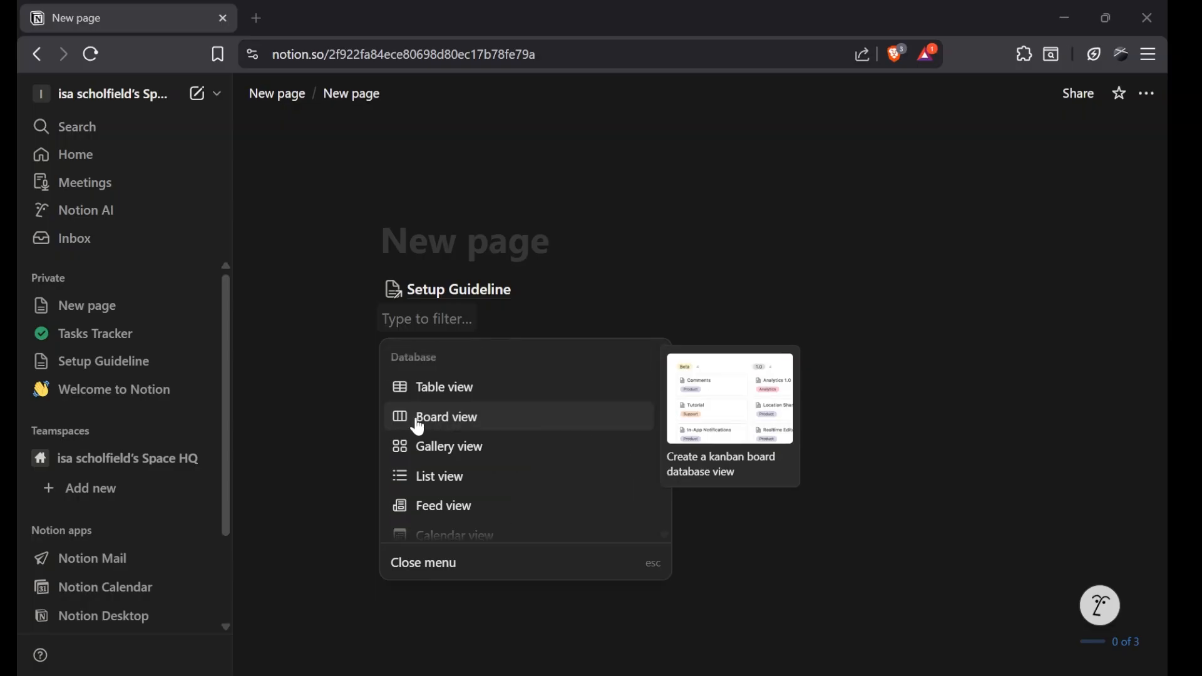
pyautogui.click(419, 419)
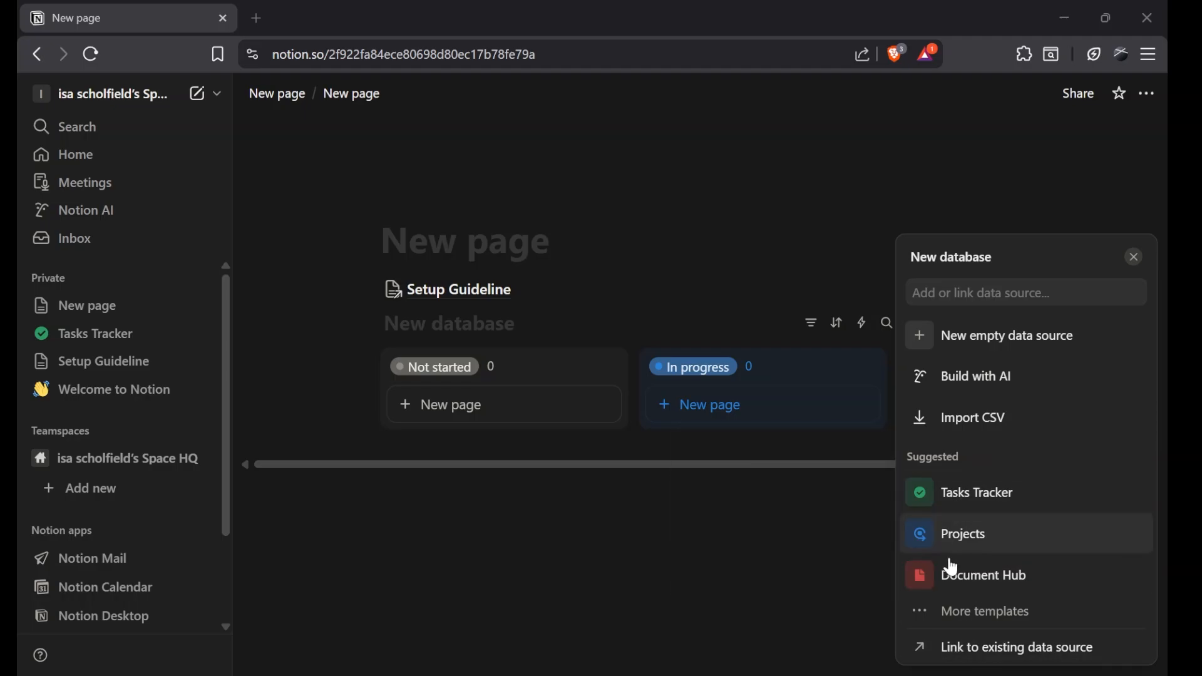
pyautogui.click(969, 655)
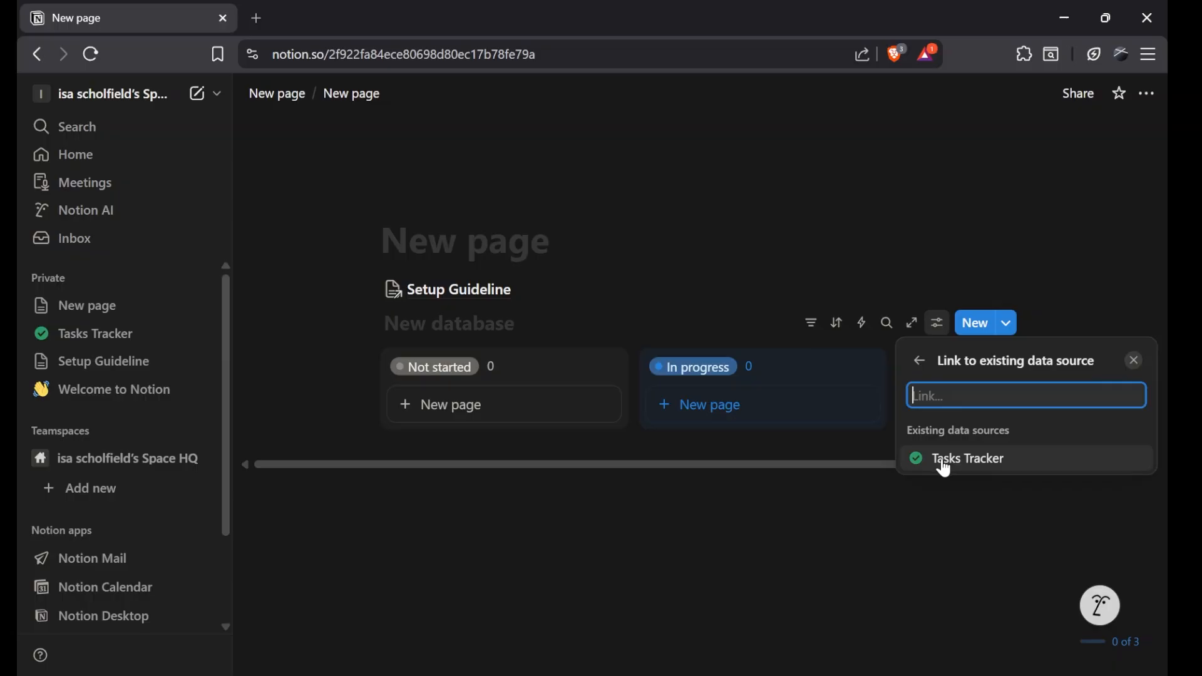
pyautogui.click(949, 468)
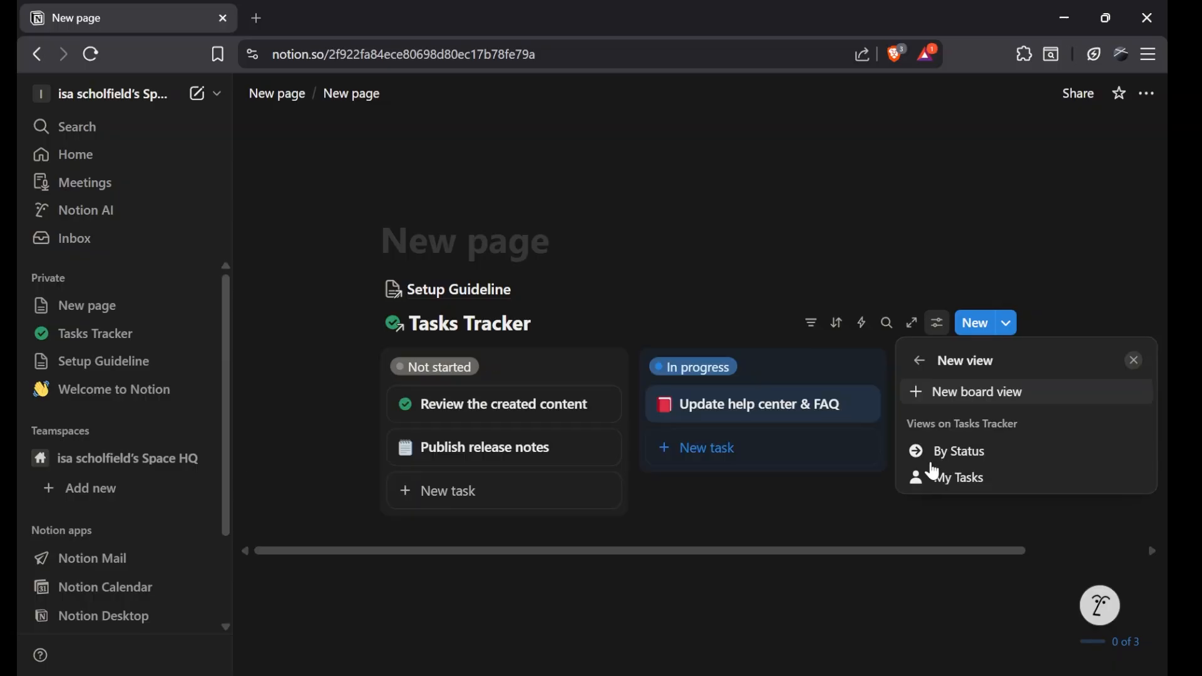
pyautogui.click(697, 567)
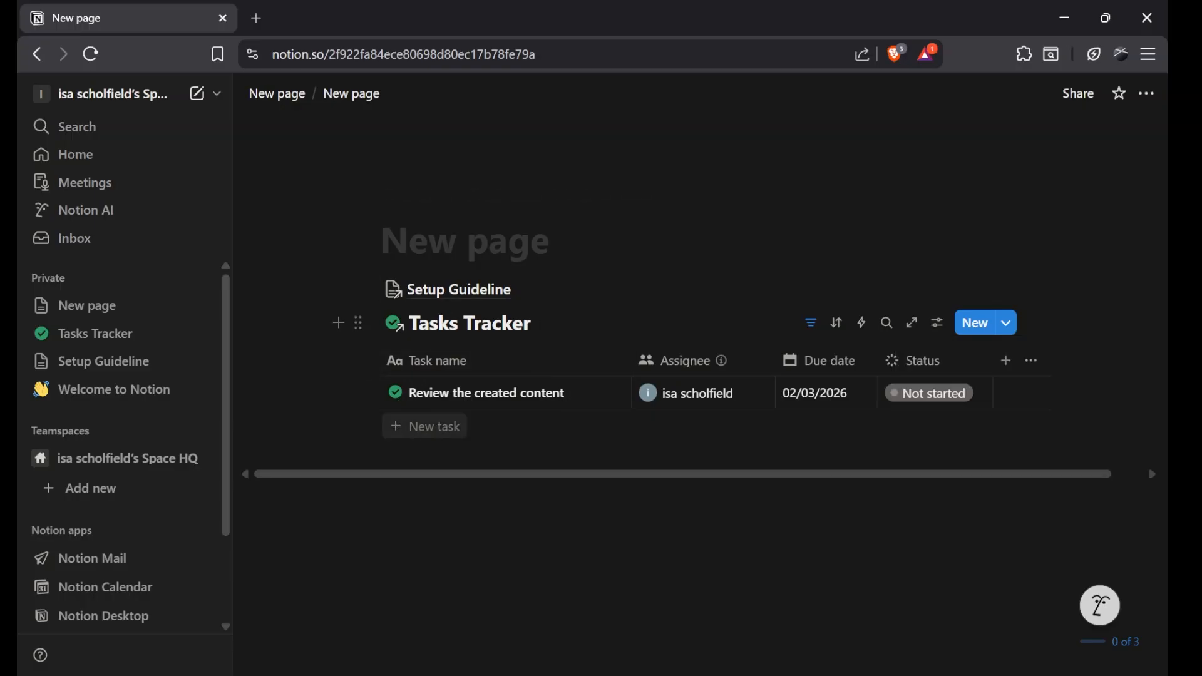
pyautogui.press('Escape')
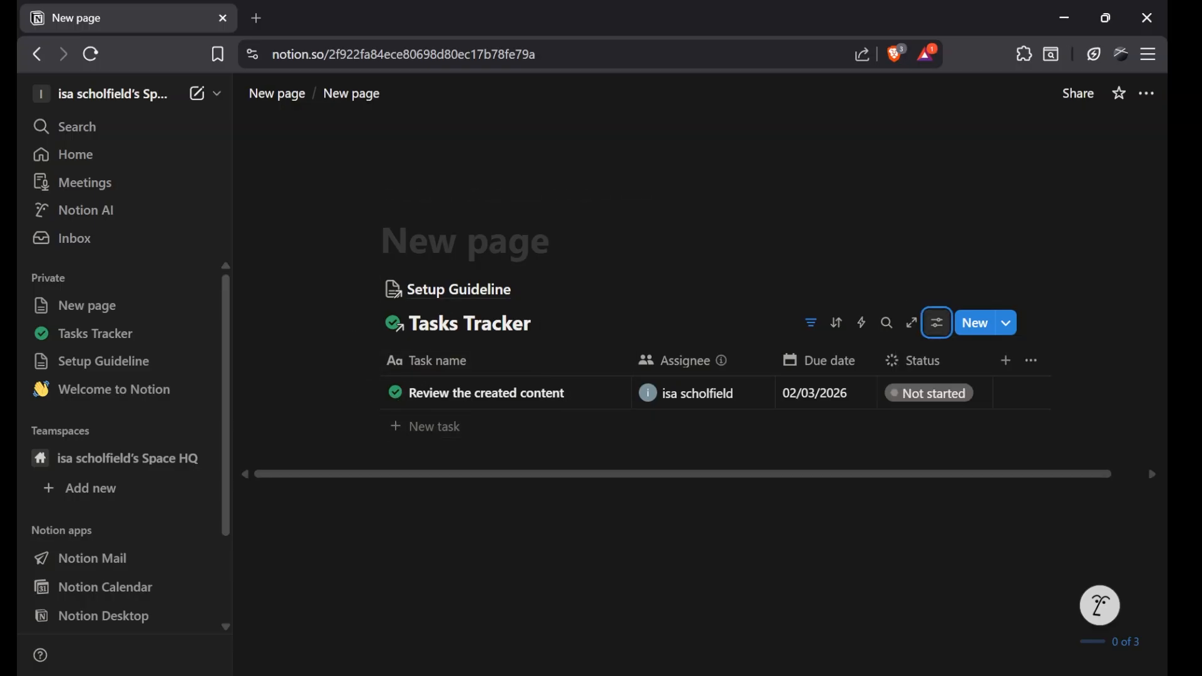
# Change the layout of the linked Tasks Tracker view to Board.
pyautogui.click(937, 327)
pyautogui.click(1000, 280)
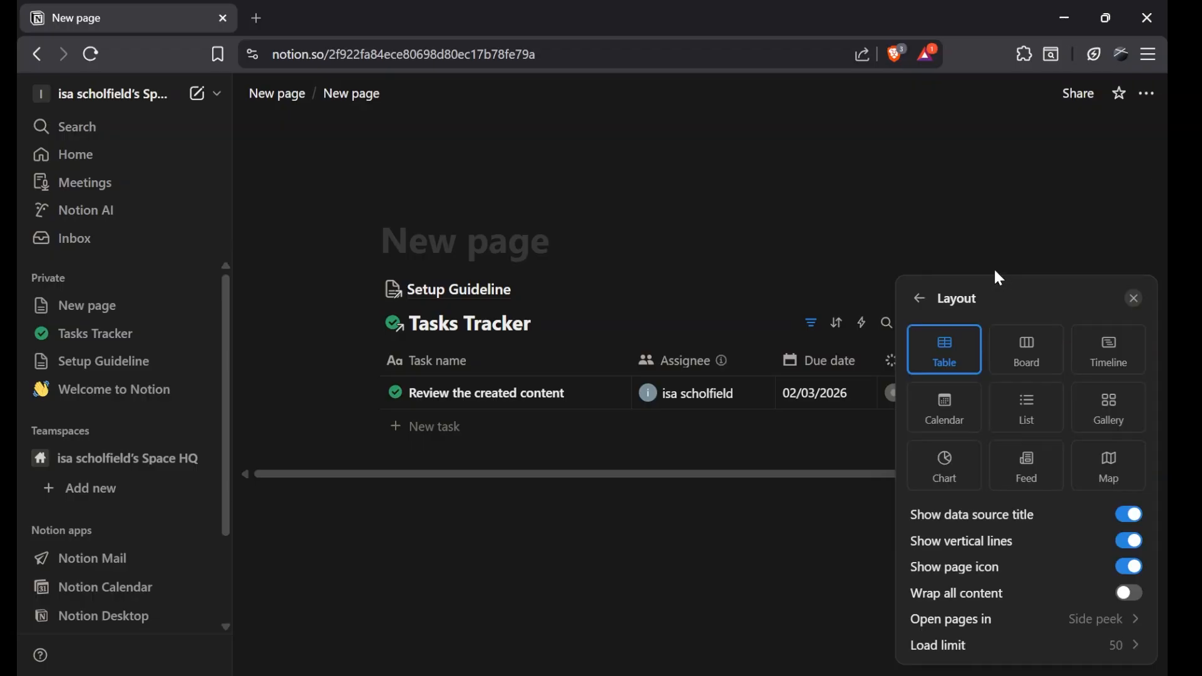
pyautogui.click(1028, 351)
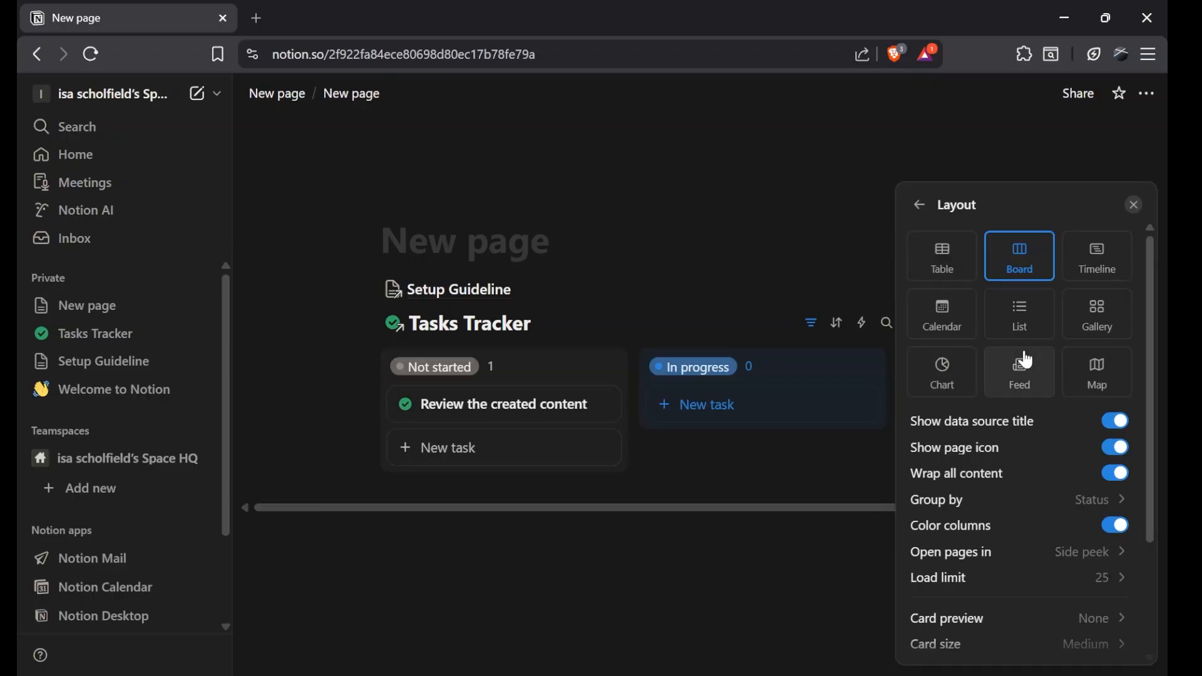
pyautogui.click(773, 274)
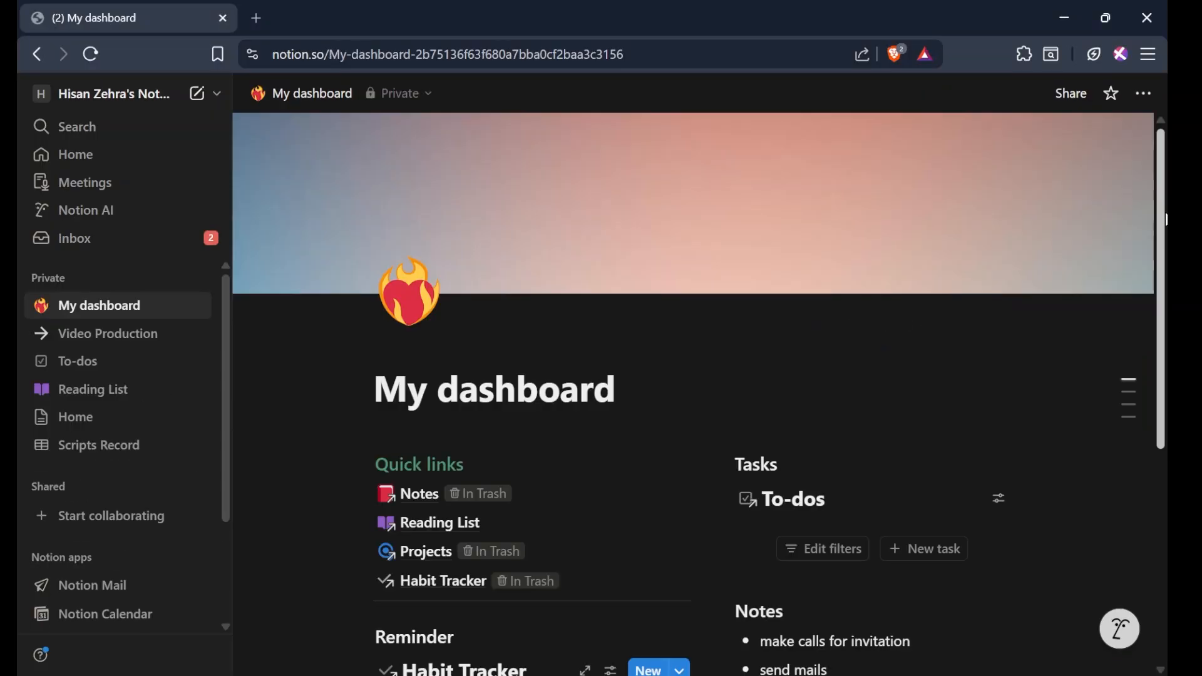
# Look through the quick links, reminder, tasks and notes sections of the My dashboard page.
pyautogui.moveTo(1166, 219); pyautogui.dragTo(1158, 328)
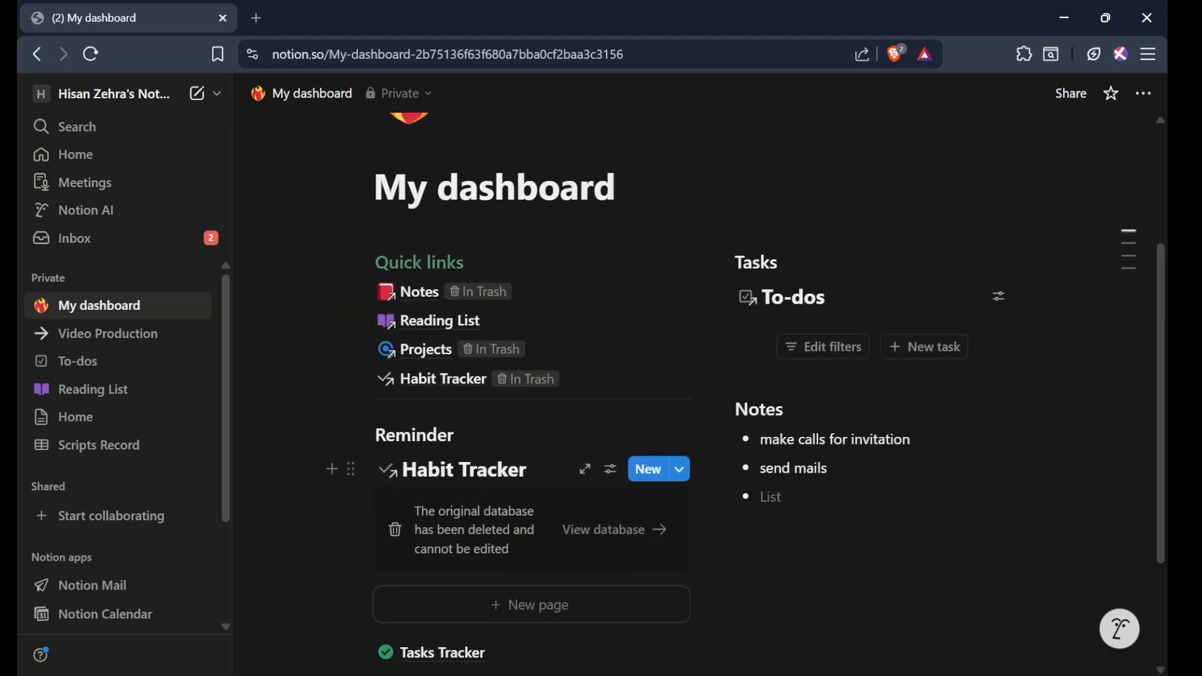
pyautogui.scroll(-1, 689, 300)
pyautogui.moveTo(1160, 347); pyautogui.dragTo(1158, 344)
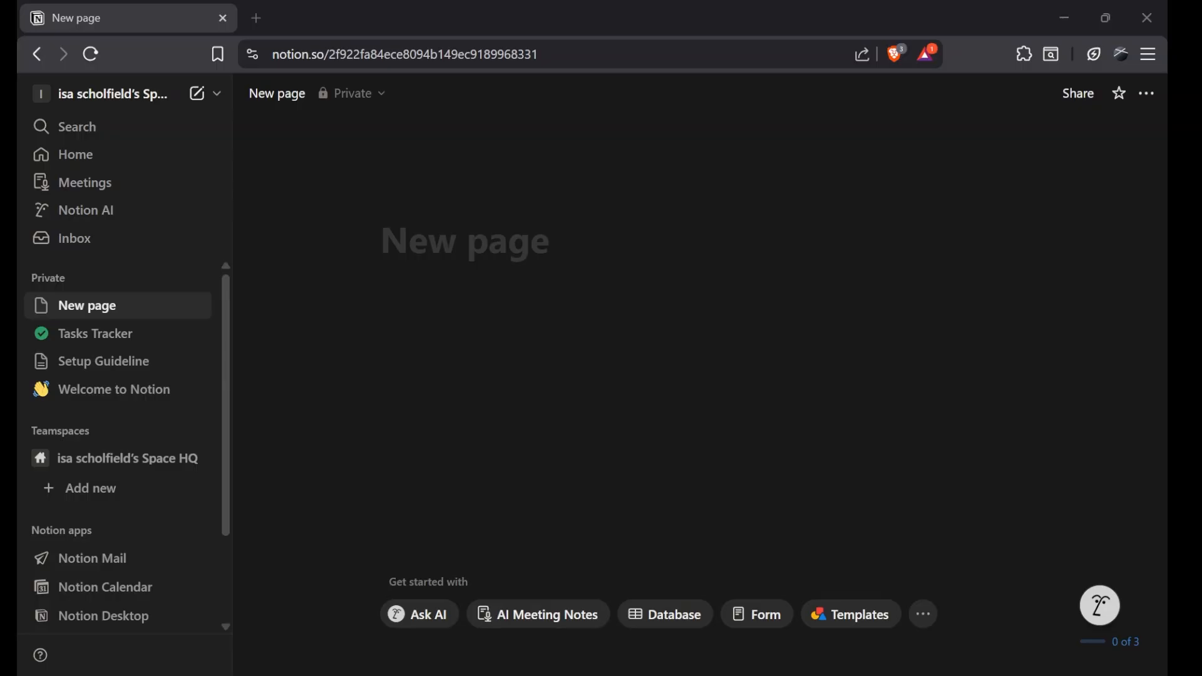
# Have AI build a database from "Make a content calendar database with content type, platform, topic, deadline, assignee, priority and status".
pyautogui.click(643, 625)
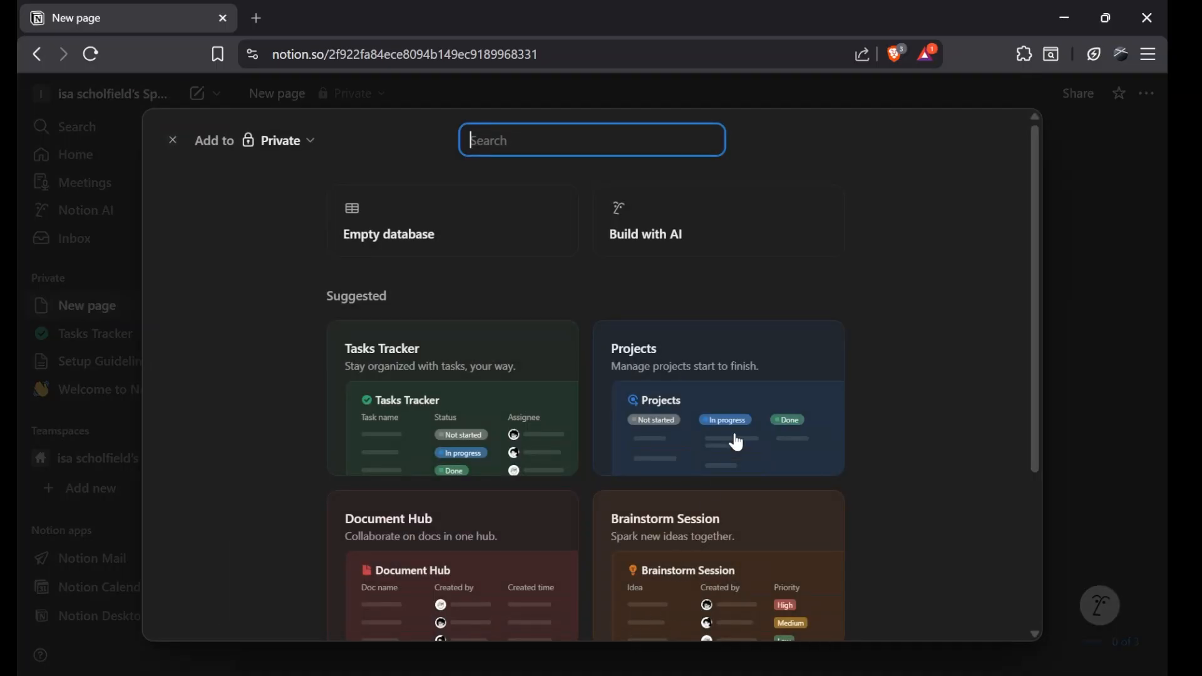
pyautogui.click(695, 233)
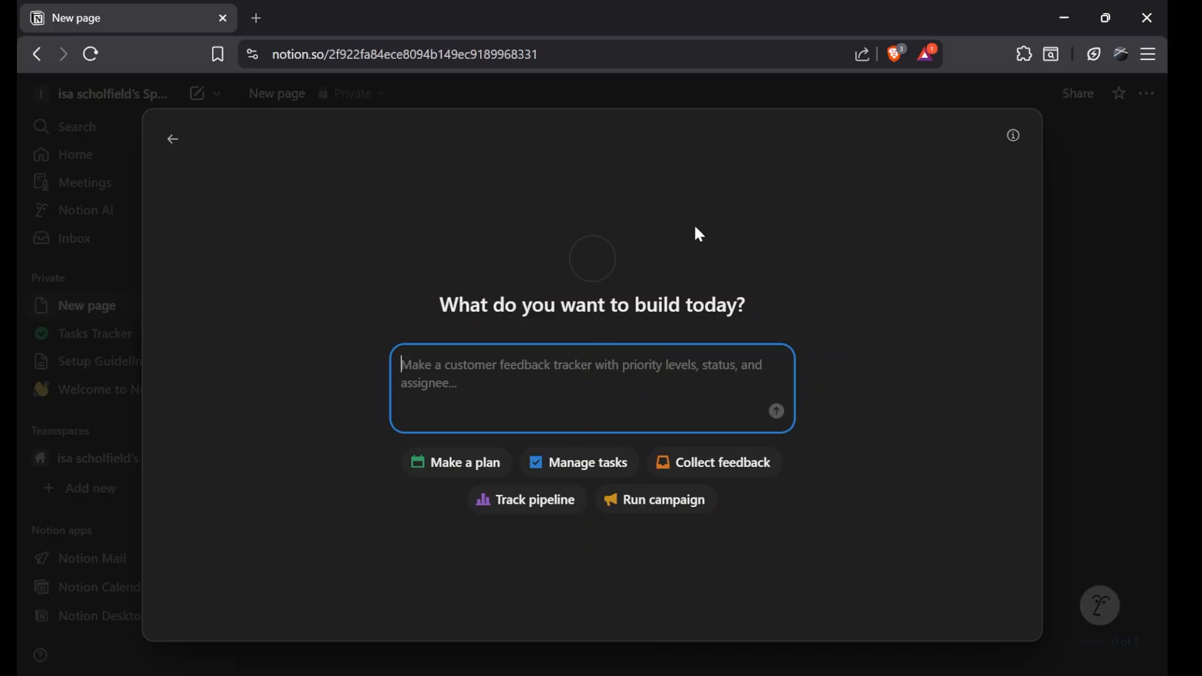
pyautogui.click(936, 538)
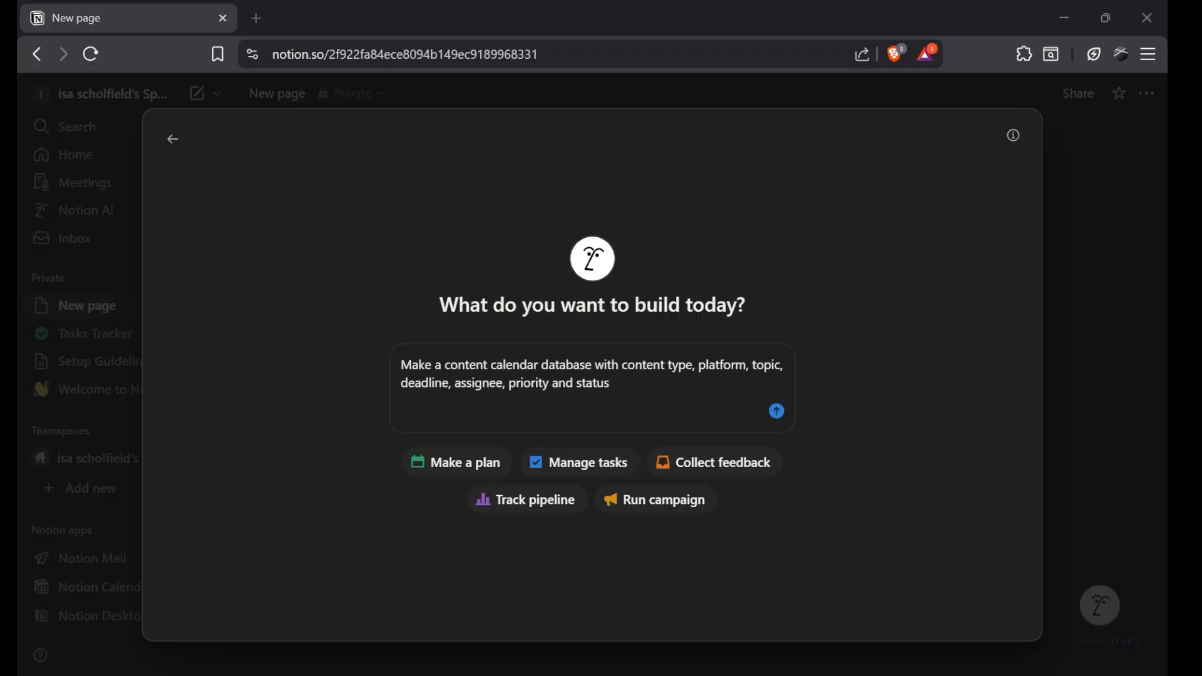
pyautogui.click(814, 675)
pyautogui.click(777, 416)
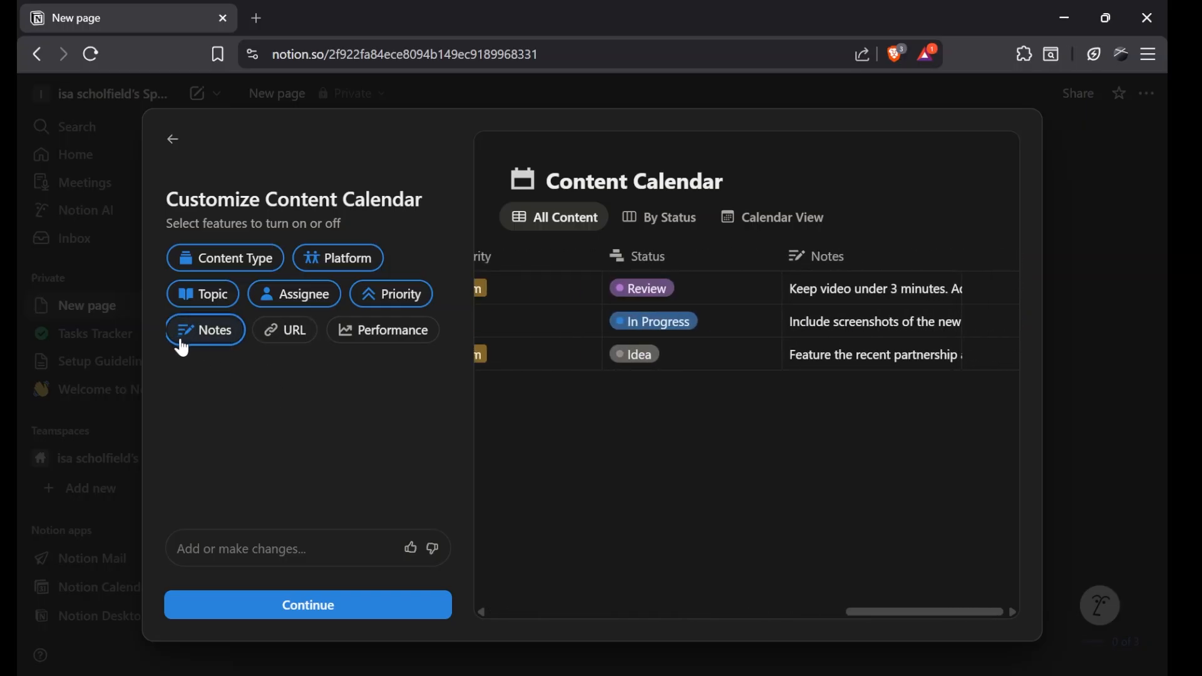
# Turn off the Notes feature of the Content Calendar and turn on URL and Performance.
pyautogui.click(207, 343)
pyautogui.click(271, 332)
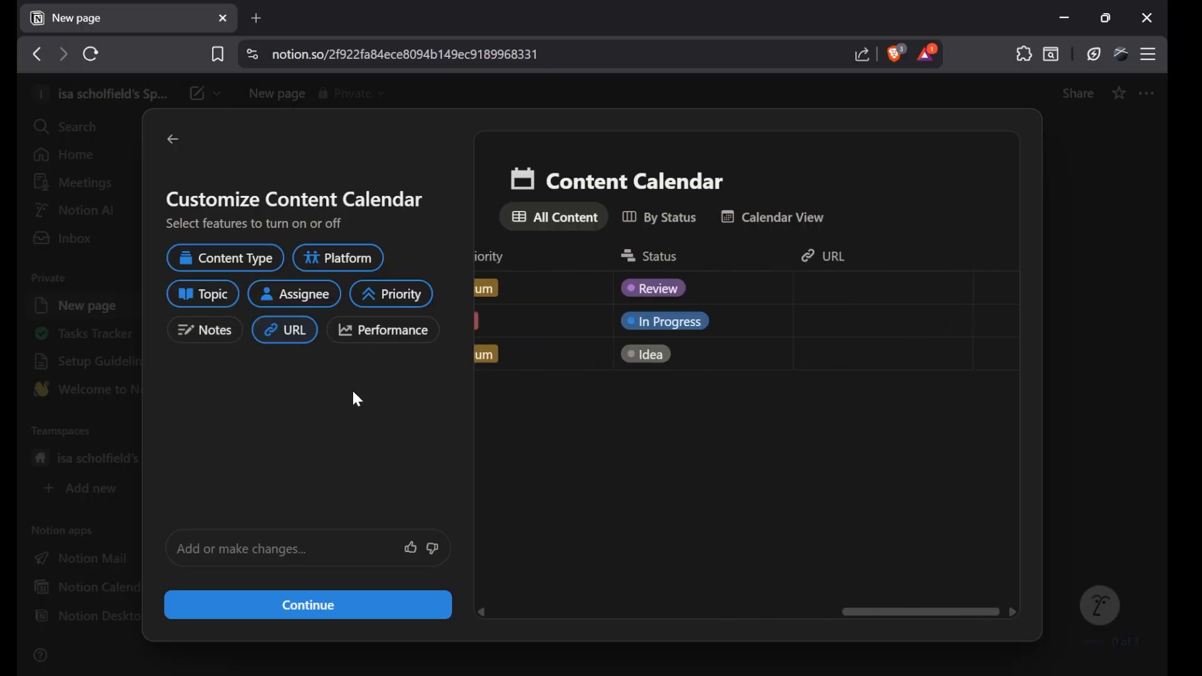
pyautogui.click(364, 332)
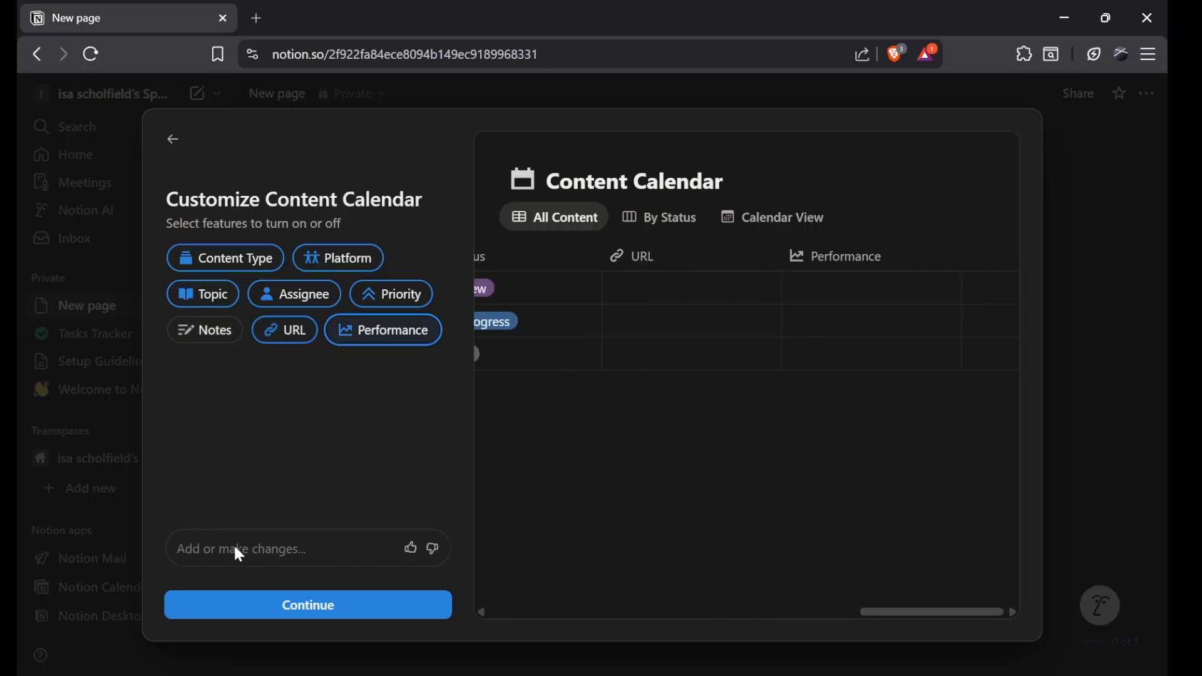
# Add the By Priority view to the Content Calendar's views and finish creating the database.
pyautogui.click(262, 608)
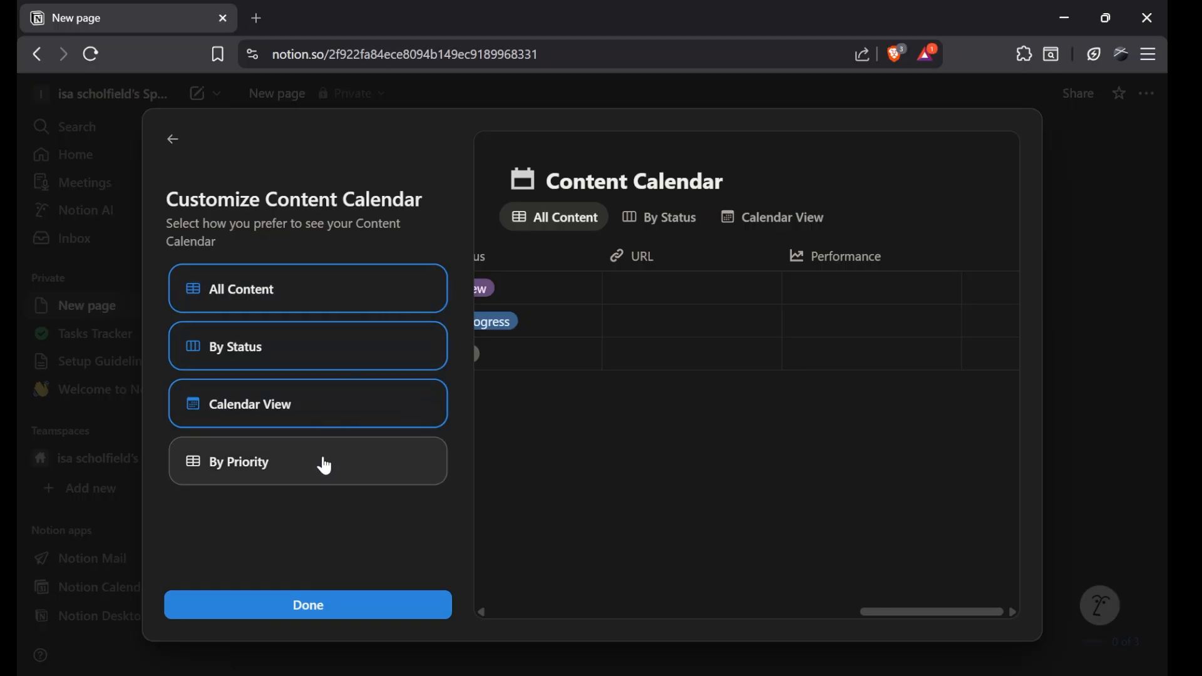
pyautogui.click(290, 464)
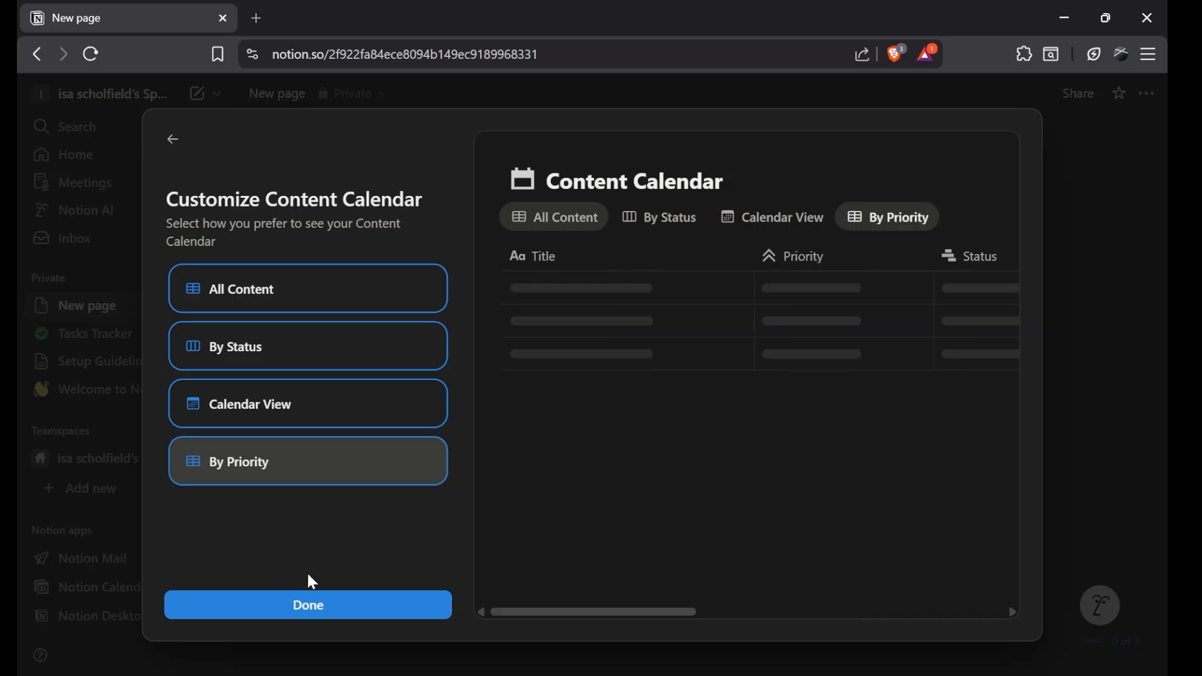
pyautogui.click(290, 611)
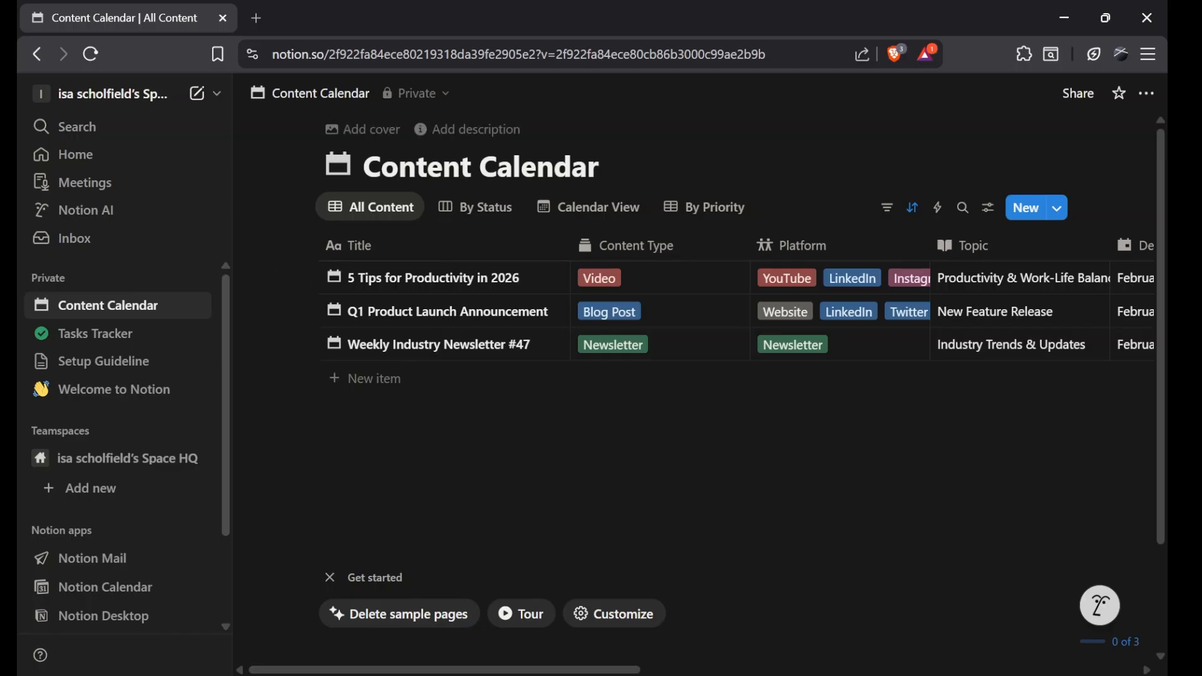
# Review the Content Calendar in its By Status, Calendar View and By Priority views.
pyautogui.click(474, 207)
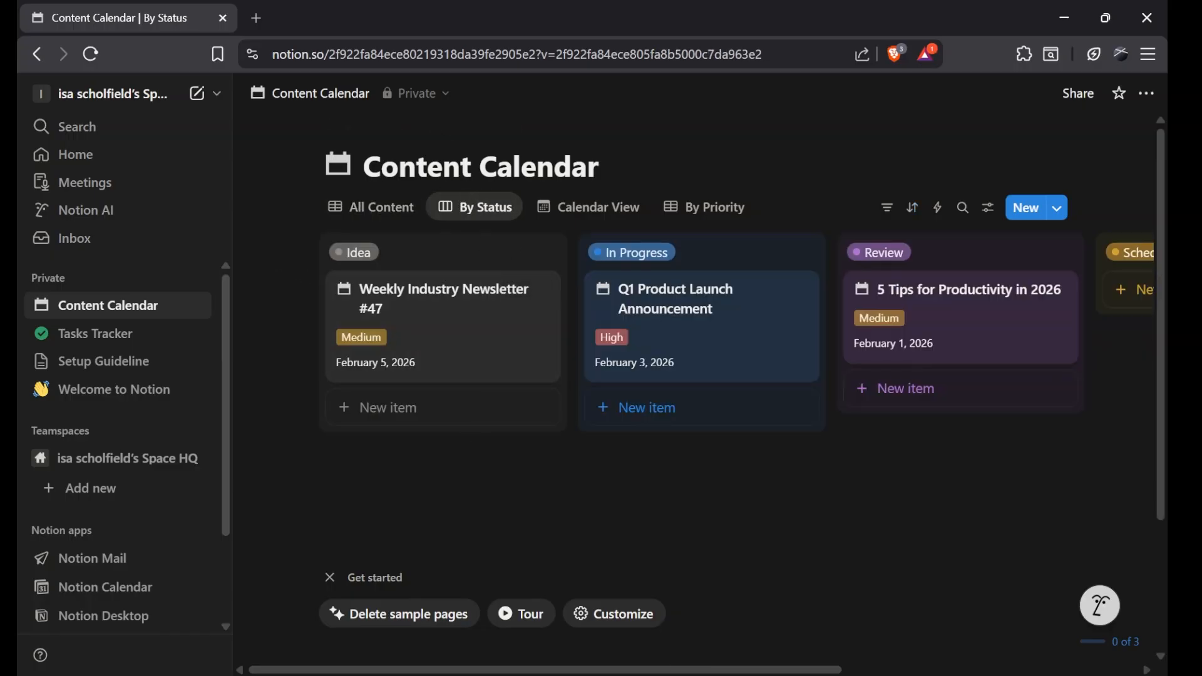
pyautogui.moveTo(686, 670); pyautogui.dragTo(947, 670)
pyautogui.click(608, 210)
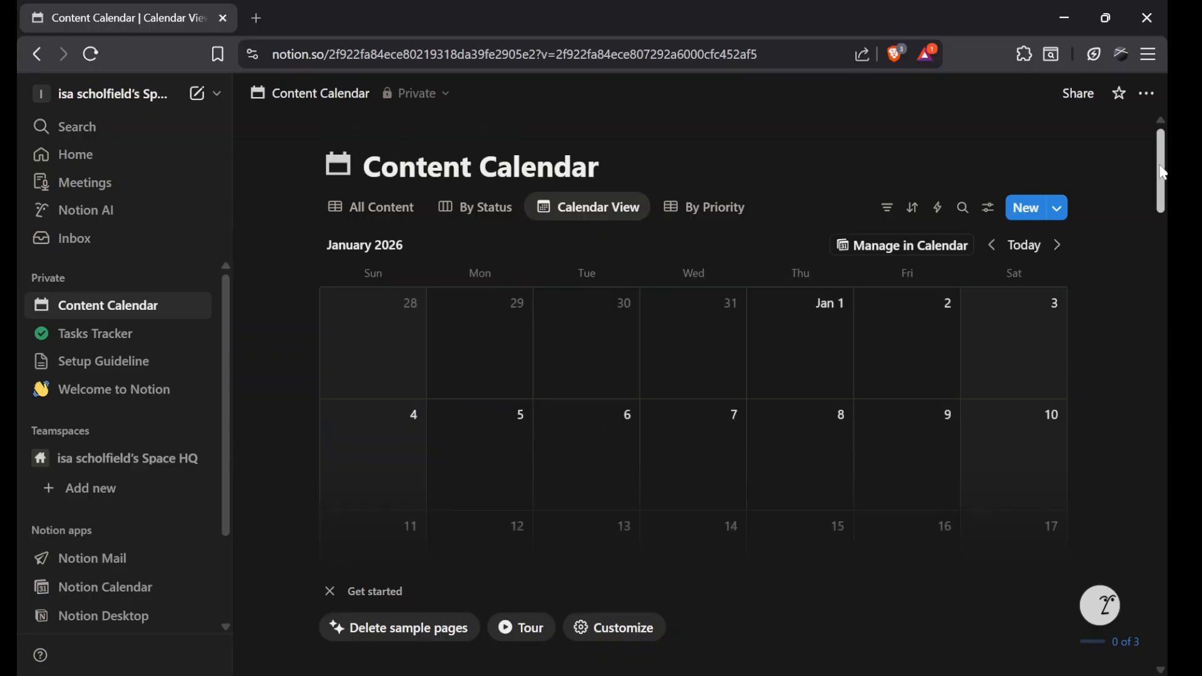
pyautogui.moveTo(1163, 173); pyautogui.dragTo(1163, 248)
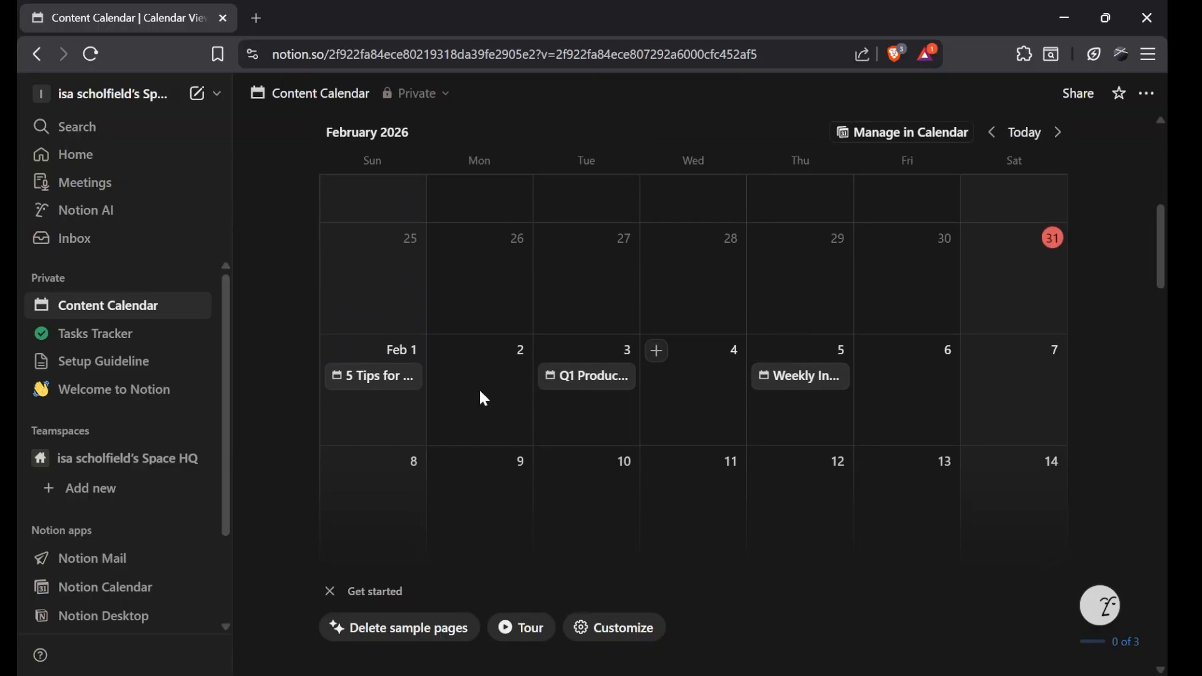
pyautogui.scroll(5, 588, 307)
pyautogui.click(695, 210)
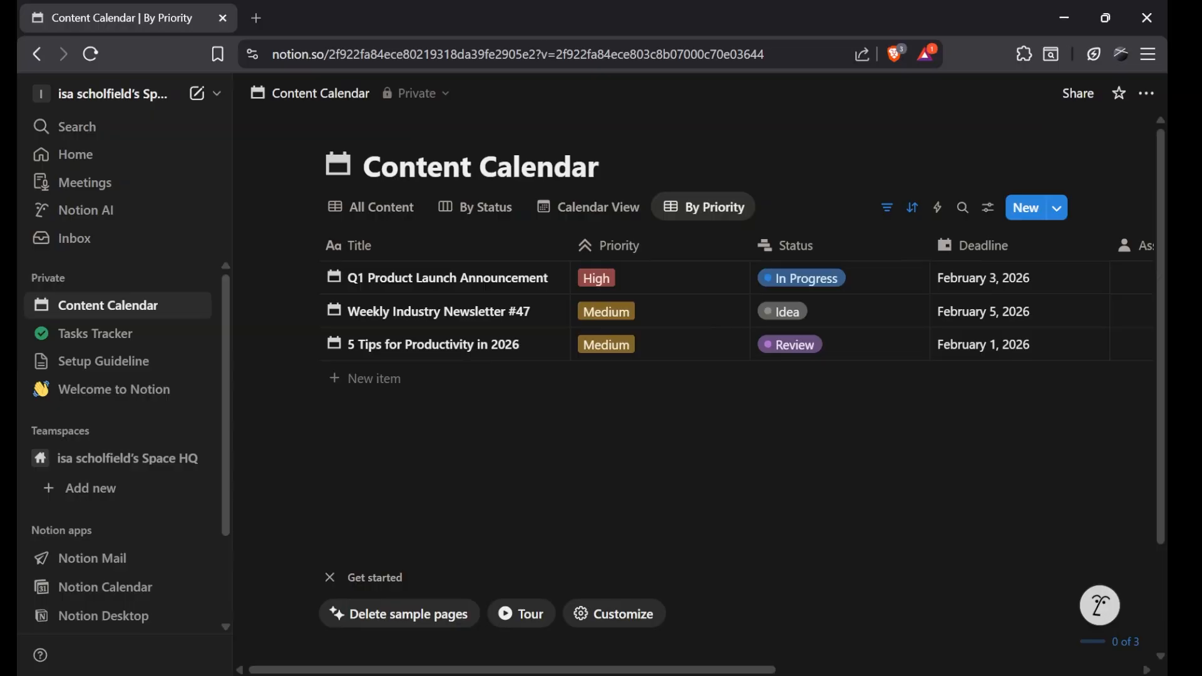